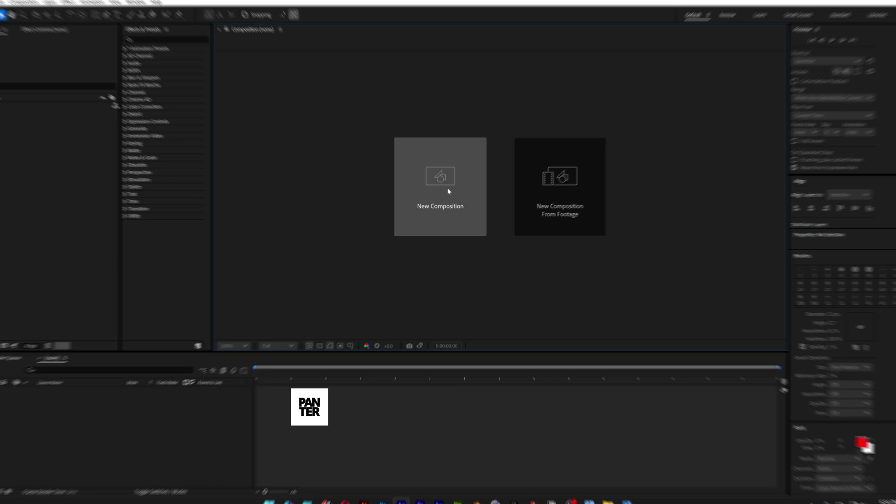
Create a composition named Pixel with the 1920x1080 30 fps landscape preset.
{"action": "left_click", "coordinate": [448, 187]}
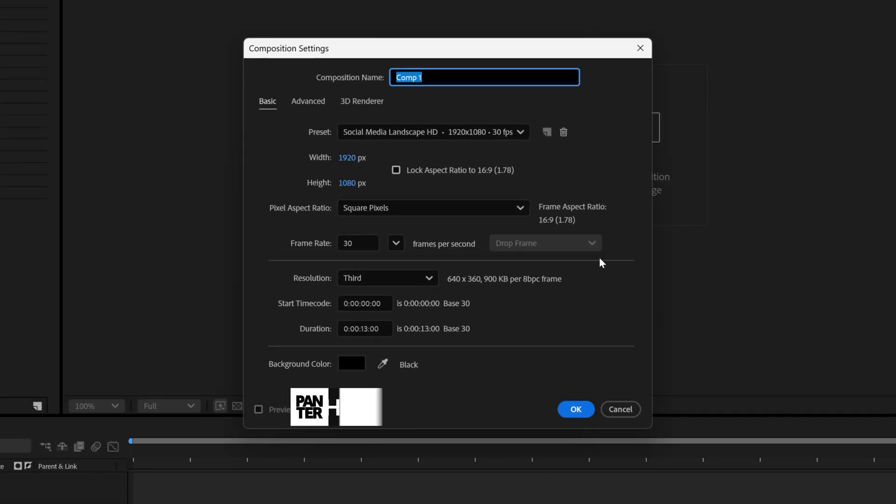
{"action": "type", "text": "Pixel"}
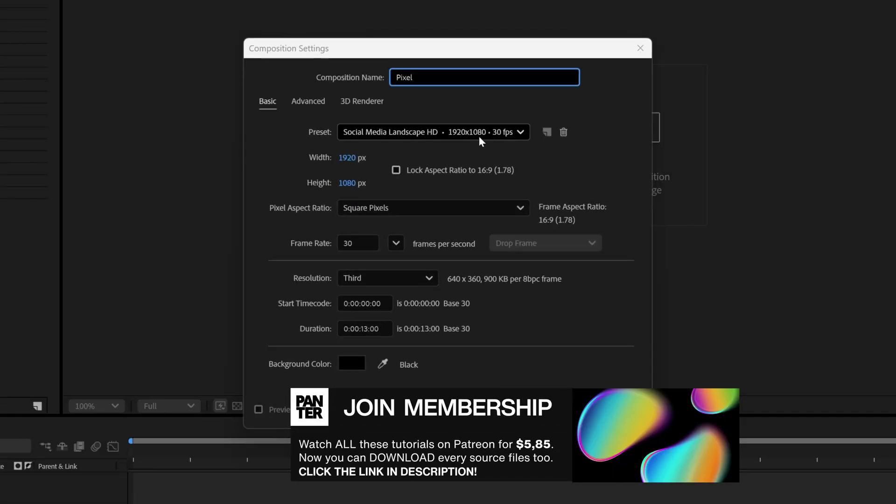
{"action": "left_click", "coordinate": [479, 136]}
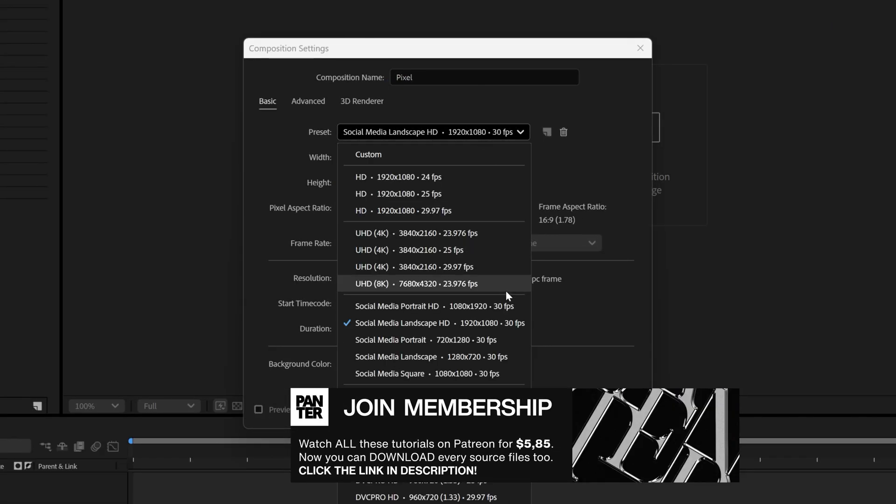
{"action": "left_click", "coordinate": [506, 323]}
Add the face video clip to the composition and move the time to 1 second 24 frames.
{"action": "left_click", "coordinate": [570, 392]}
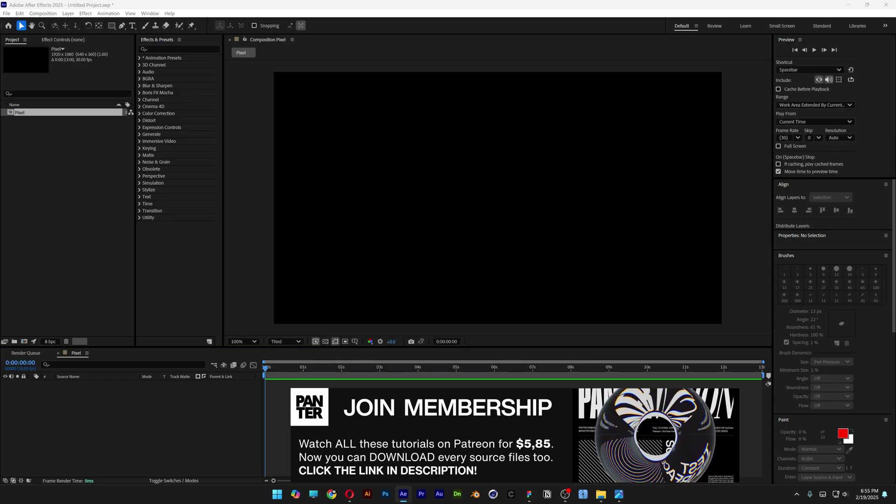
{"action": "left_click_drag", "start_coordinate": [163, 426], "coordinate": [163, 426]}
{"action": "left_click", "coordinate": [296, 369]}
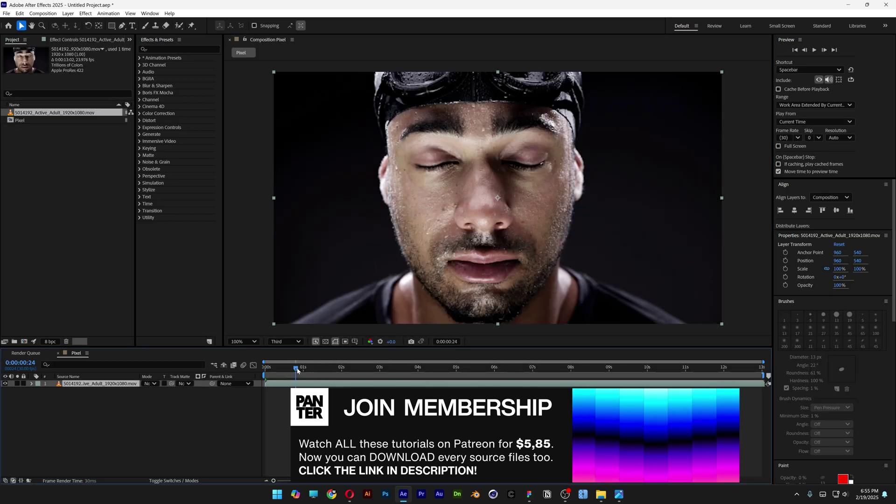
{"action": "left_click_drag", "start_coordinate": [296, 371], "coordinate": [335, 369]}
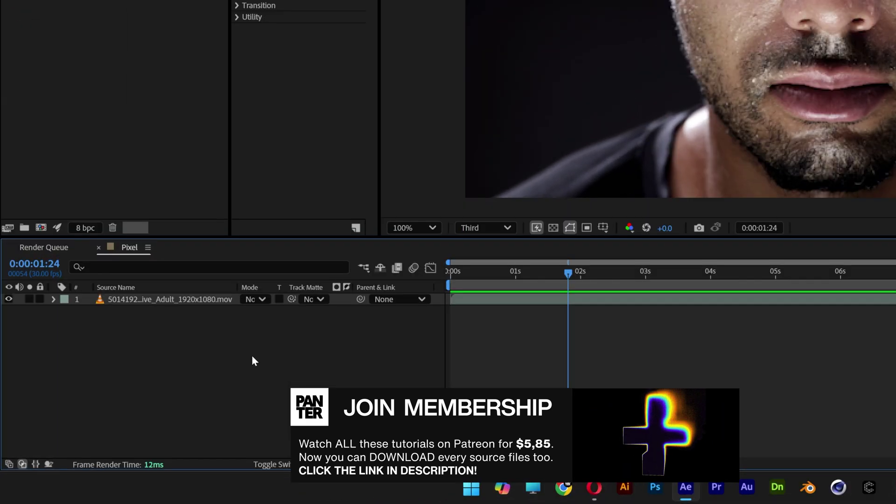
Add an adjustment layer above the clip and rename it Pixel.
{"action": "right_click", "coordinate": [252, 361]}
{"action": "mouse_move", "coordinate": [379, 191]}
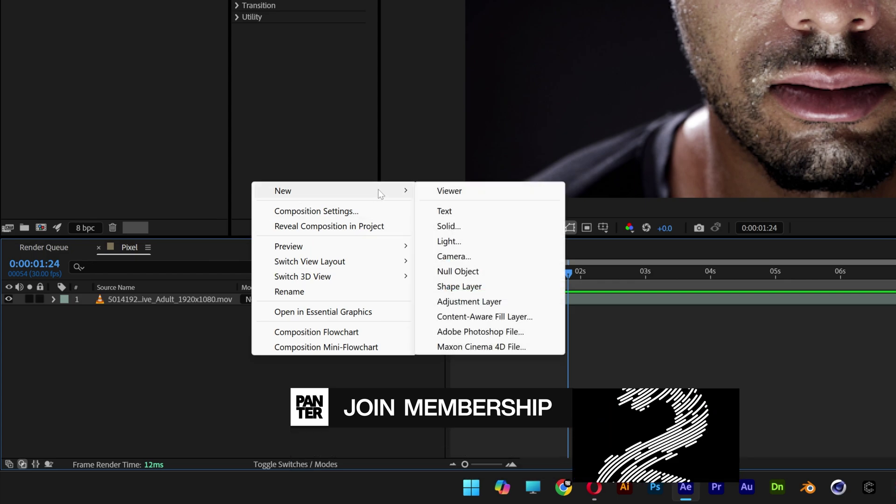
{"action": "left_click", "coordinate": [508, 301]}
{"action": "right_click", "coordinate": [149, 298]}
{"action": "left_click", "coordinate": [186, 259]}
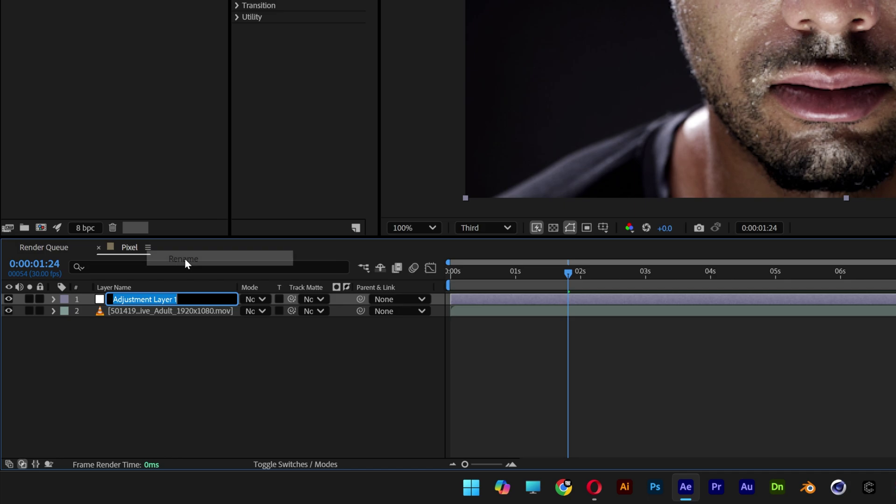
{"action": "type", "text": "Pixel"}
{"action": "key", "text": "Return"}
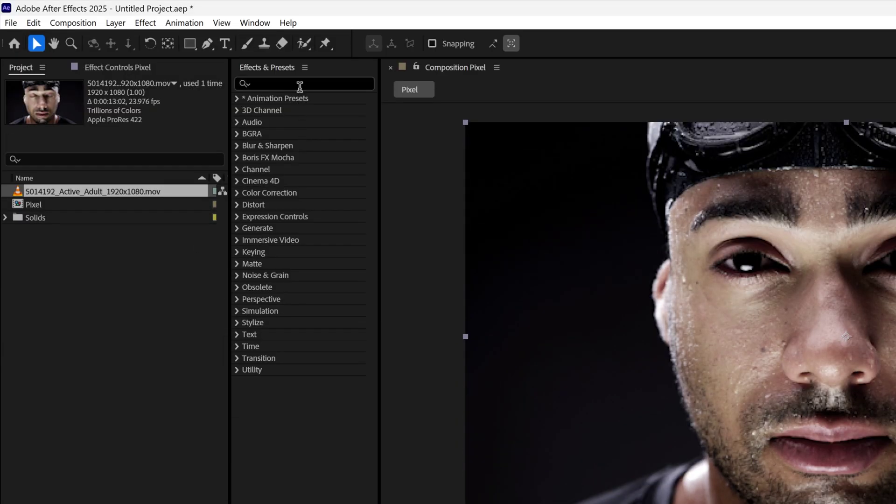
Apply the Mosaic effect to the Pixel layer.
{"action": "left_click", "coordinate": [300, 85]}
{"action": "type", "text": "mosa"}
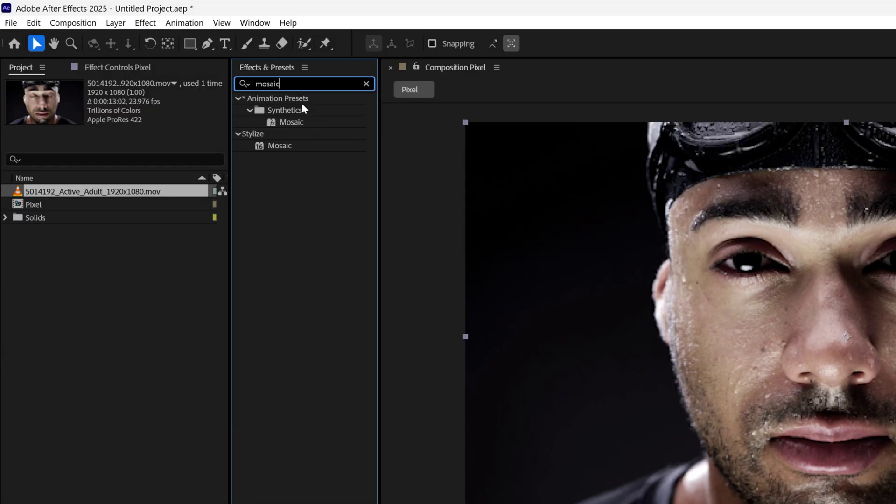
{"action": "type", "text": "ic"}
{"action": "left_click_drag", "start_coordinate": [287, 149], "coordinate": [164, 296]}
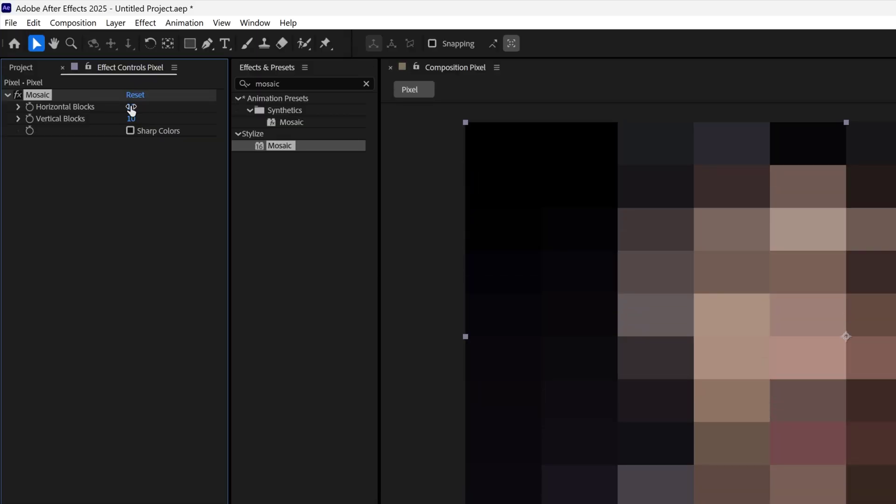
Set Mosaic to 120 horizontal and 95 vertical blocks with Sharp Colors on.
{"action": "left_click_drag", "start_coordinate": [131, 111], "coordinate": [164, 122]}
{"action": "left_click", "coordinate": [133, 107]}
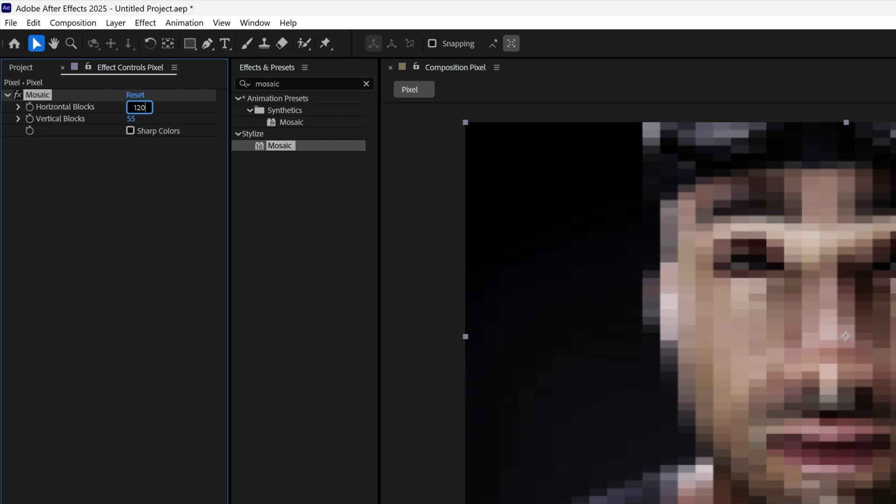
{"action": "key", "text": "Return"}
{"action": "left_click", "coordinate": [134, 119]}
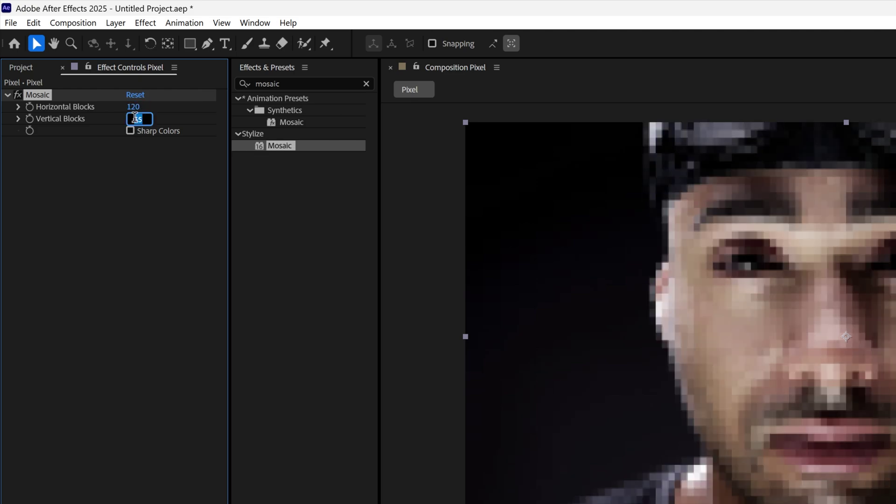
{"action": "key", "text": "Return"}
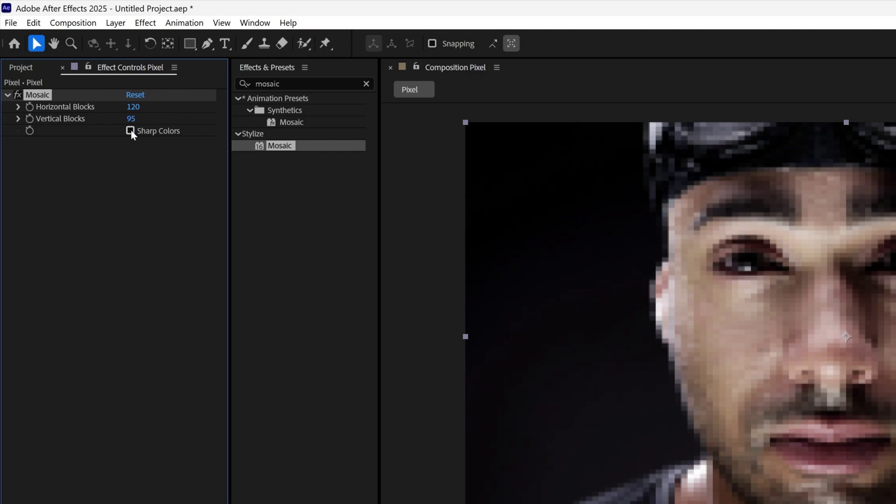
{"action": "left_click", "coordinate": [131, 130]}
Apply CC Threshold to the Pixel layer.
{"action": "left_click", "coordinate": [287, 84]}
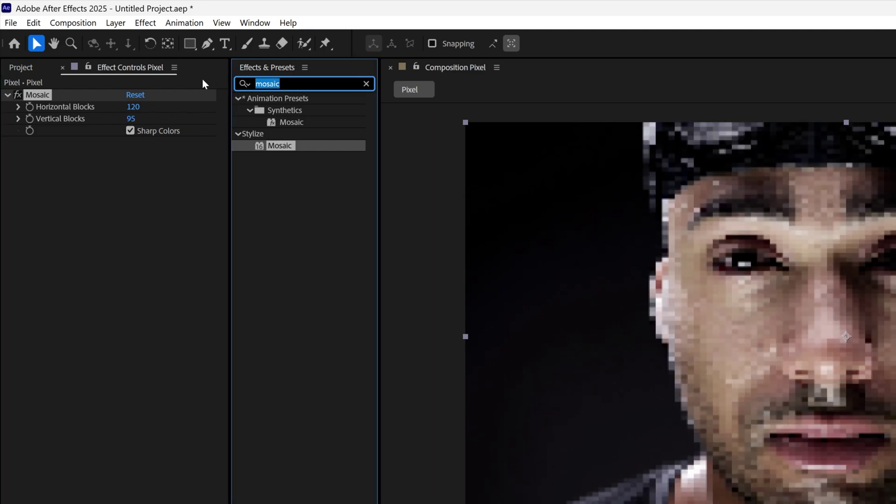
{"action": "type", "text": "cc threshold"}
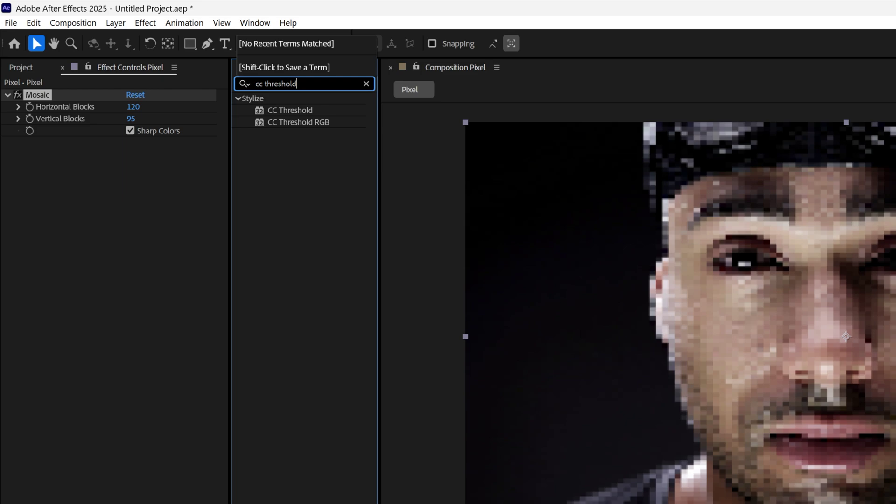
{"action": "double_click", "coordinate": [293, 110]}
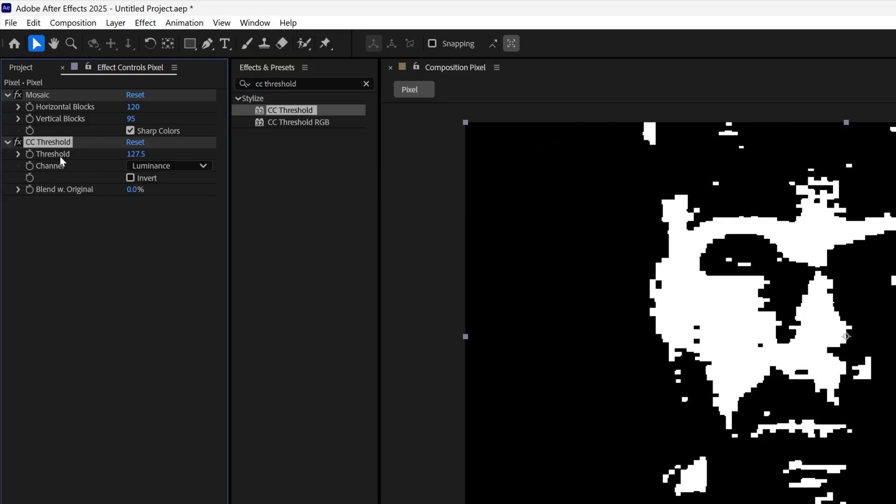
Set the CC Threshold value to 90, checking the look at 8 seconds.
{"action": "left_click_drag", "start_coordinate": [140, 154], "coordinate": [128, 154]}
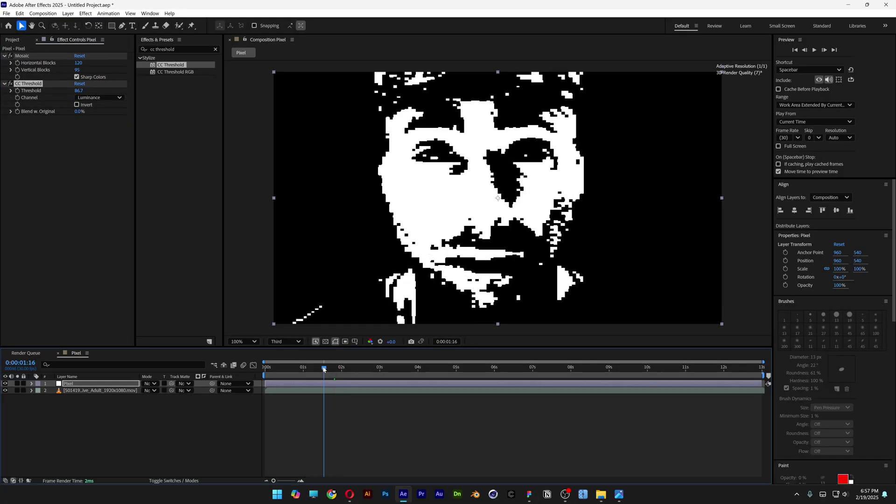
{"action": "left_click_drag", "start_coordinate": [324, 369], "coordinate": [571, 369]}
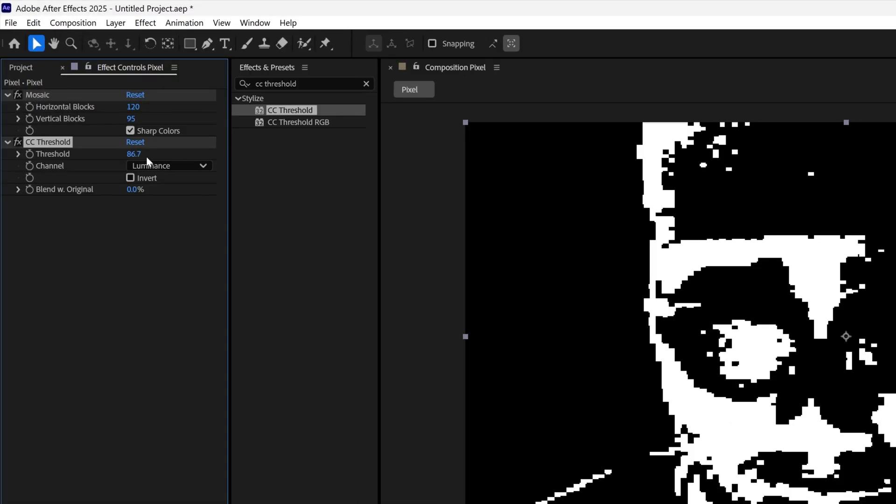
{"action": "left_click", "coordinate": [80, 91]}
{"action": "type", "text": "90"}
{"action": "key", "text": "Return"}
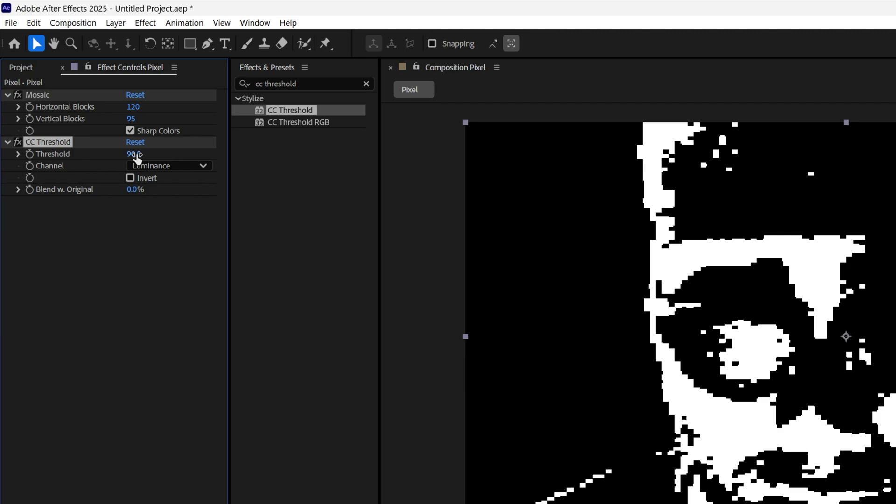
Add Gaussian Blur below CC Threshold with Blurriness 4.
{"action": "left_click", "coordinate": [310, 84]}
{"action": "type", "text": "gaussian b"}
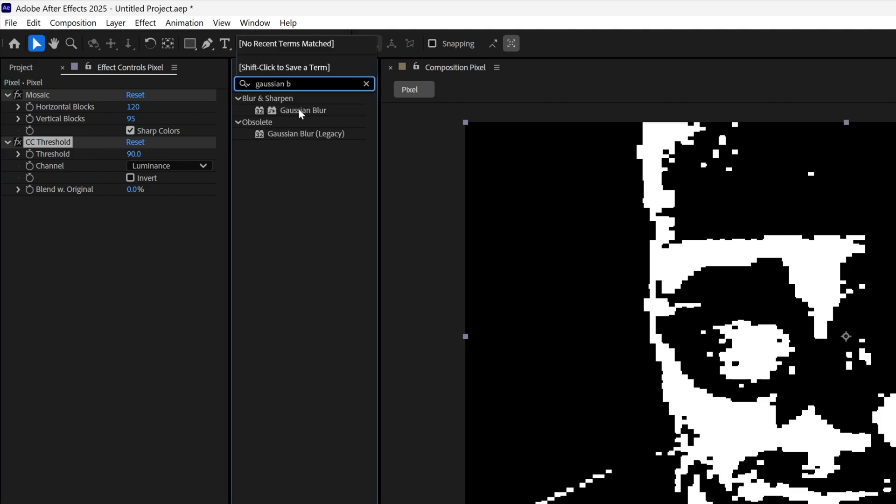
{"action": "left_click_drag", "start_coordinate": [302, 112], "coordinate": [113, 287]}
{"action": "left_click", "coordinate": [133, 213]}
{"action": "type", "text": "4"}
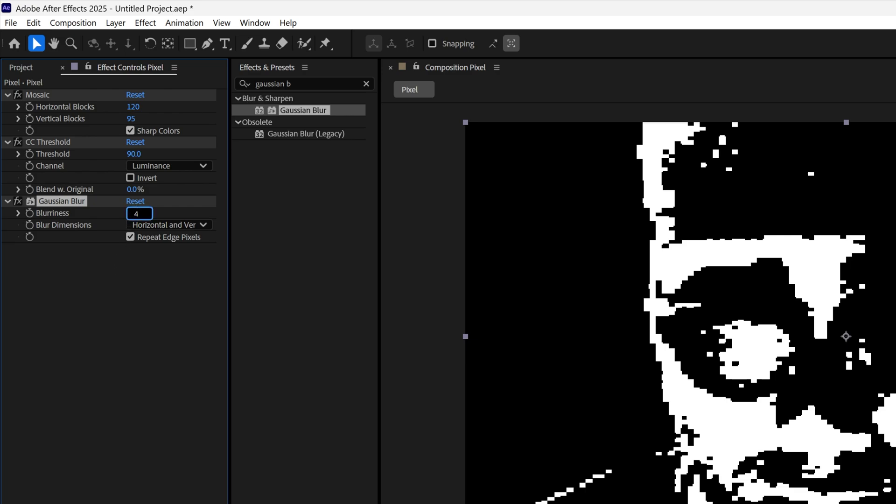
{"action": "key", "text": "Return"}
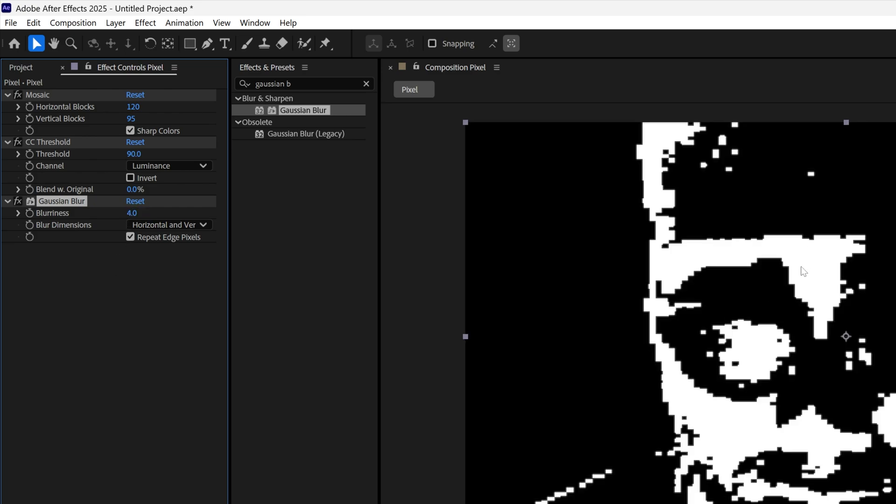
{"action": "left_click", "coordinate": [299, 84]}
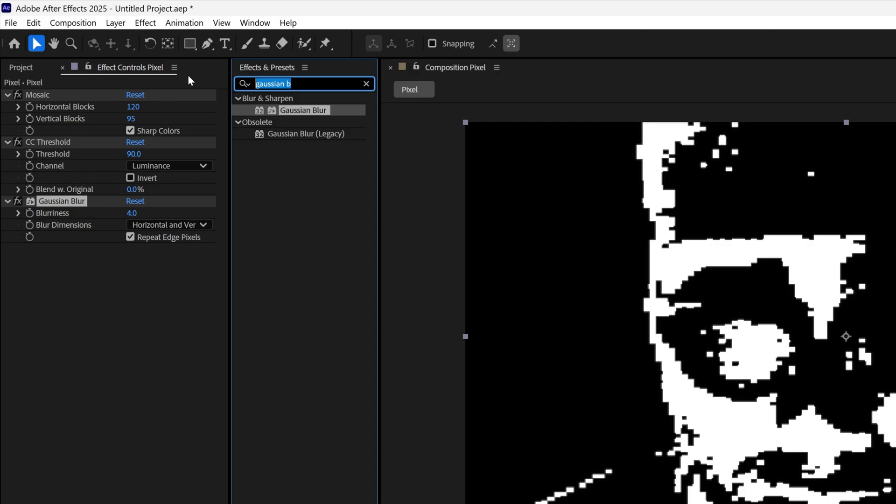
Add Tritone below Gaussian Blur with bright green highlights and near-black 070707 shadows.
{"action": "type", "text": "trito"}
{"action": "left_click_drag", "start_coordinate": [296, 110], "coordinate": [140, 391]}
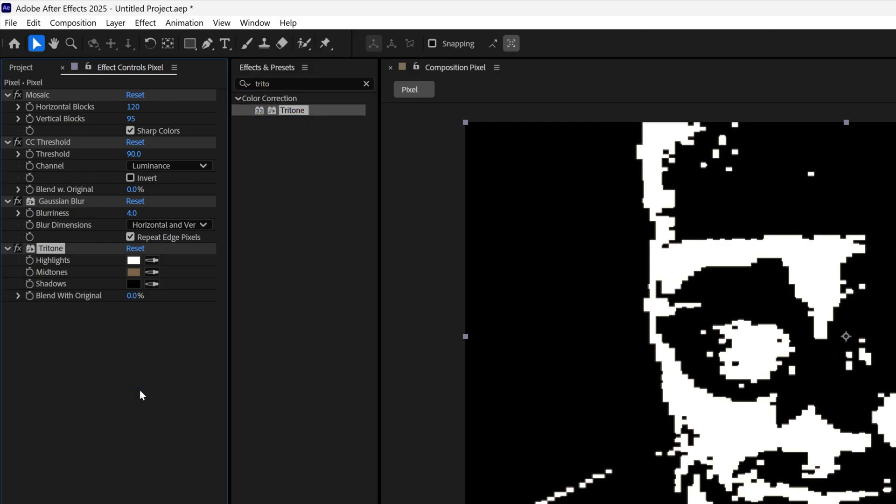
{"action": "left_click", "coordinate": [134, 261]}
{"action": "left_click", "coordinate": [796, 454]}
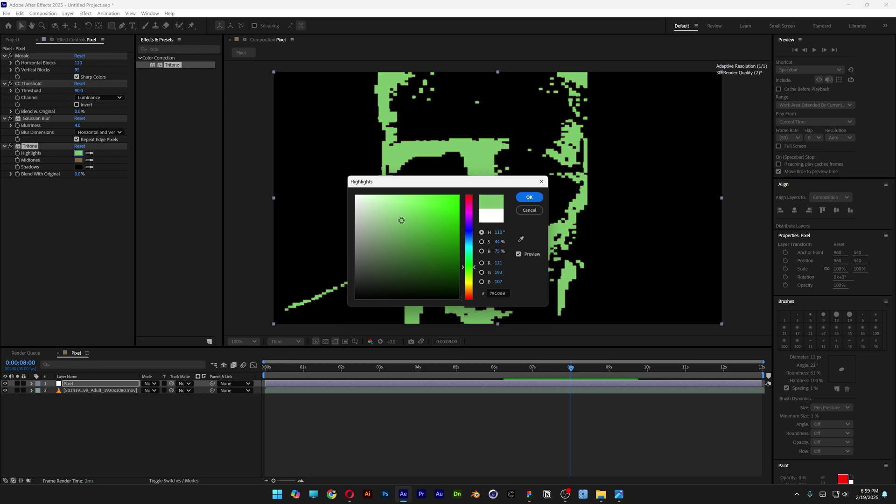
{"action": "left_click_drag", "start_coordinate": [400, 220], "coordinate": [222, 186]}
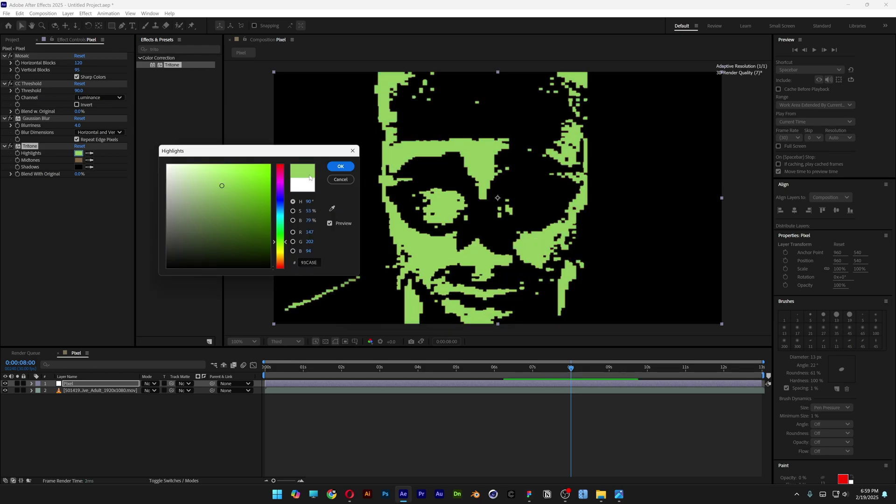
{"action": "left_click", "coordinate": [340, 166]}
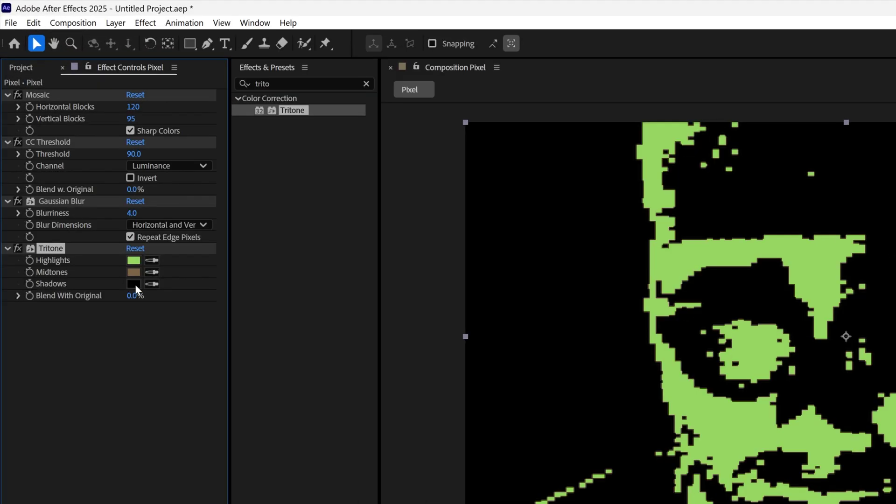
{"action": "left_click", "coordinate": [134, 284]}
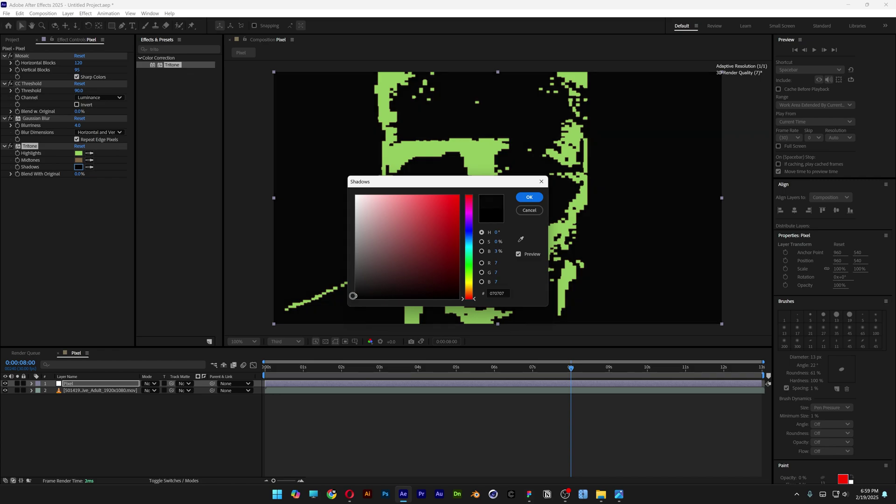
{"action": "left_click", "coordinate": [529, 197]}
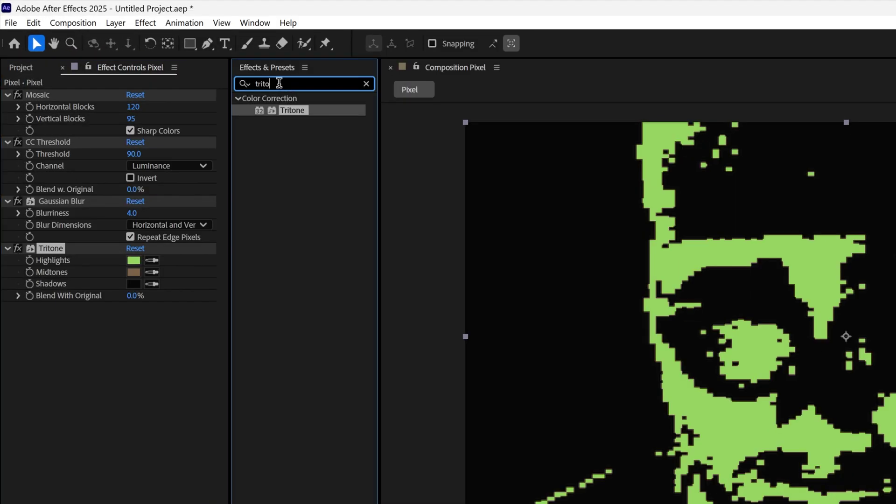
Add Posterize Time below Tritone with Frame Rate 10 and preview the choppy motion.
{"action": "double_click", "coordinate": [279, 83]}
{"action": "type", "text": "posterize"}
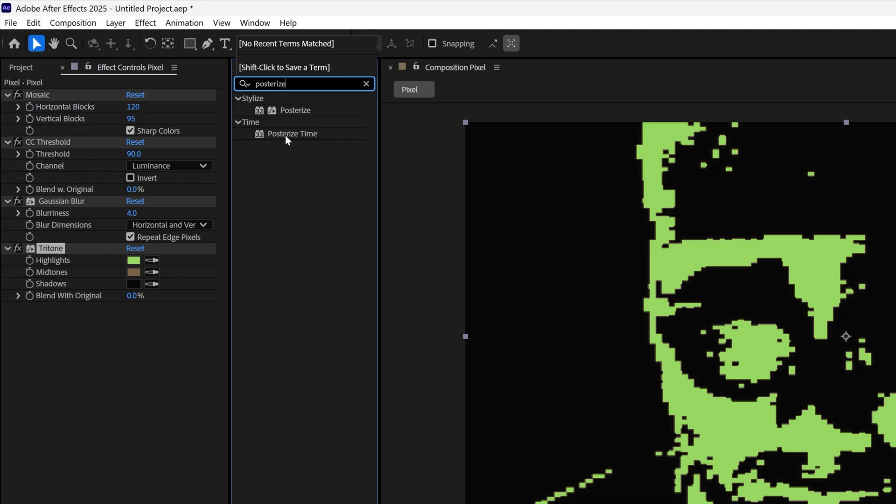
{"action": "left_click_drag", "start_coordinate": [285, 137], "coordinate": [157, 383]}
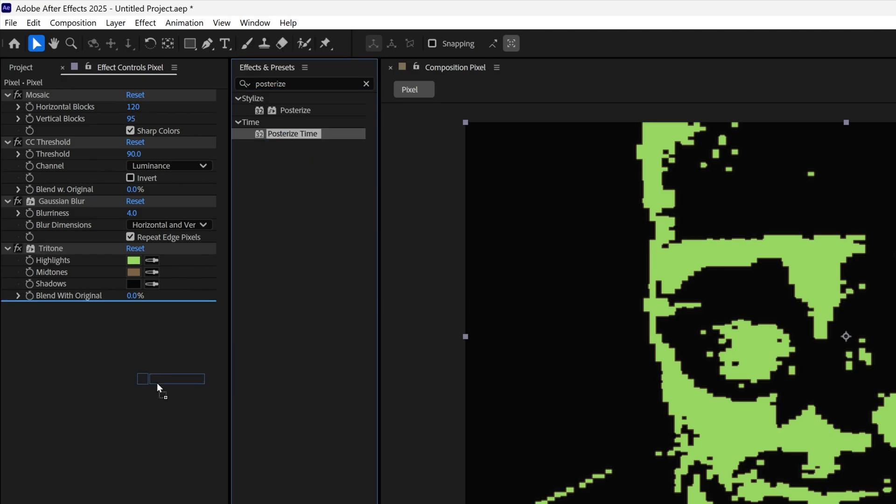
{"action": "left_click_drag", "start_coordinate": [105, 392], "coordinate": [105, 392]}
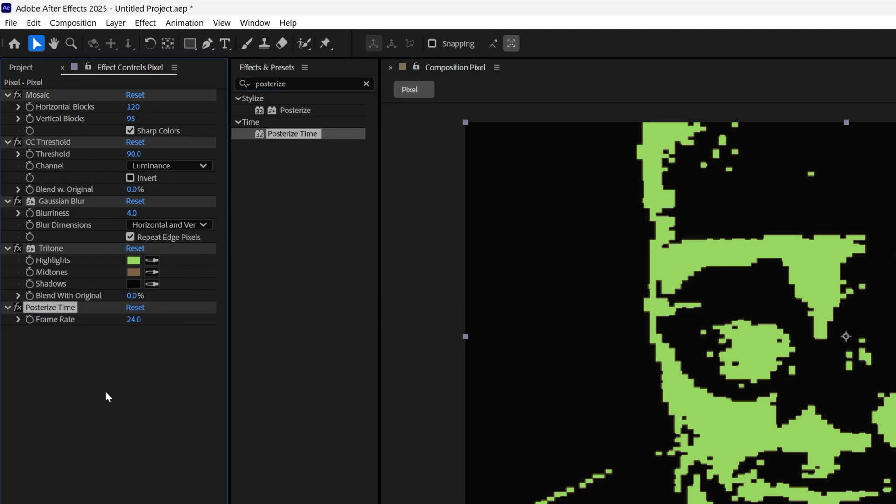
{"action": "left_click", "coordinate": [135, 319]}
{"action": "type", "text": "10"}
{"action": "key", "text": "Return"}
{"action": "key", "text": "space"}
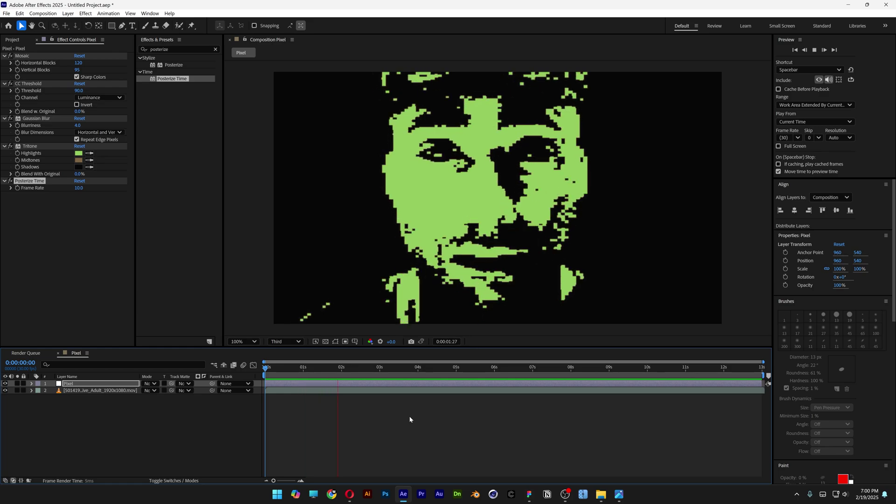
{"action": "left_click", "coordinate": [509, 368]}
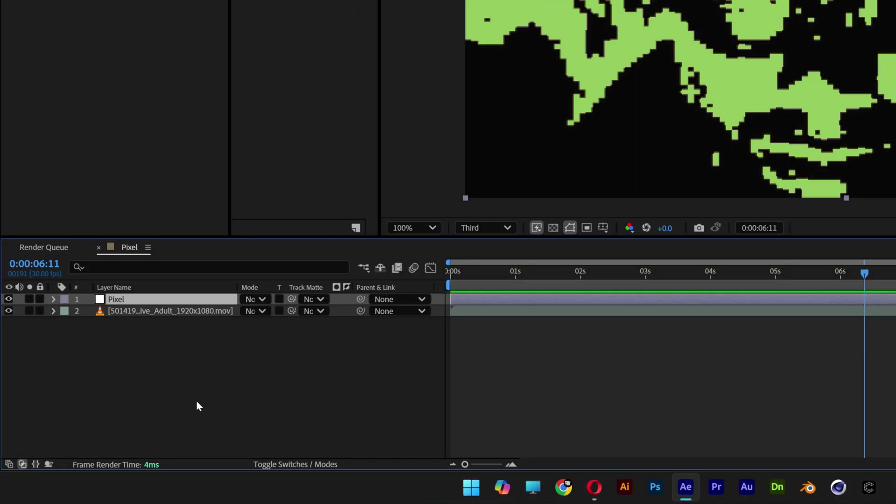
Create a new black 1920x1080 solid layer named Grid.
{"action": "right_click", "coordinate": [115, 443]}
{"action": "mouse_move", "coordinate": [304, 231]}
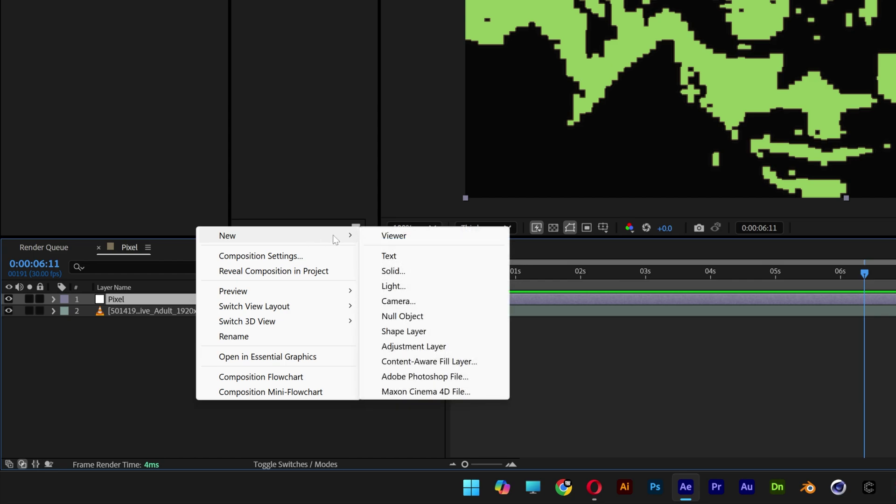
{"action": "left_click", "coordinate": [394, 272]}
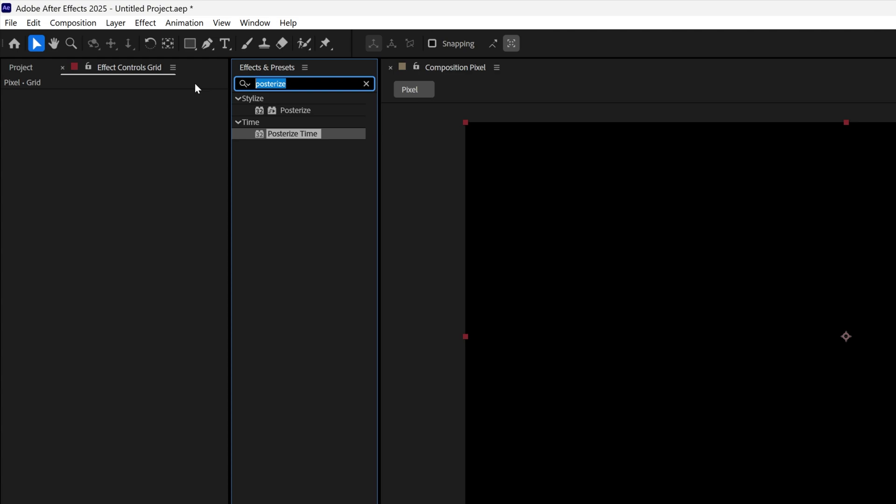
Apply the Grid effect to the Grid layer with a border of 2.
{"action": "type", "text": "grid"}
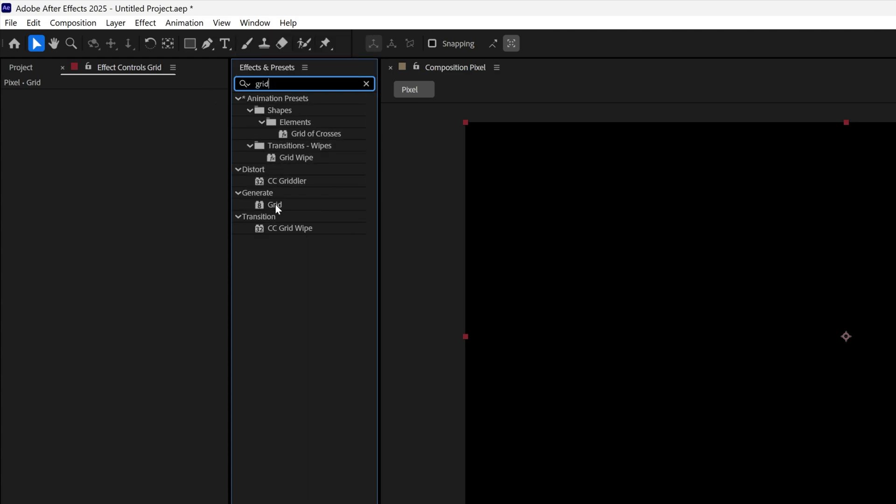
{"action": "left_click_drag", "start_coordinate": [276, 204], "coordinate": [139, 298]}
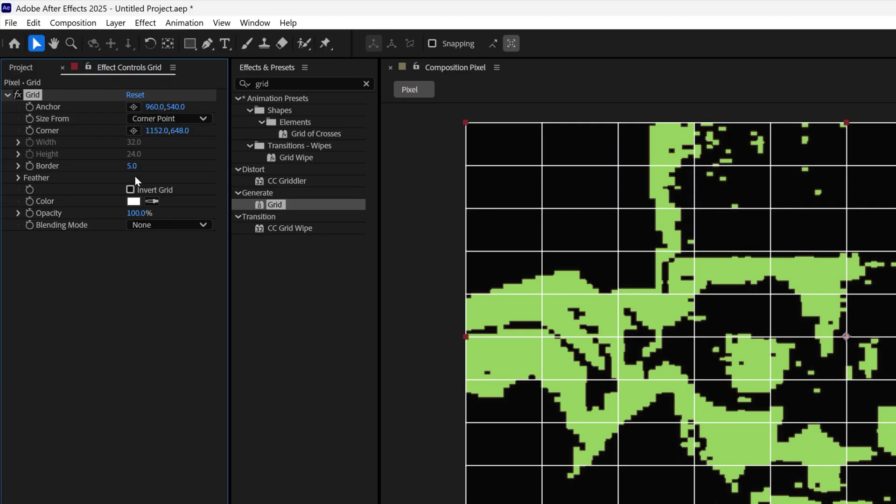
{"action": "left_click", "coordinate": [134, 166]}
{"action": "type", "text": "2"}
{"action": "key", "text": "Return"}
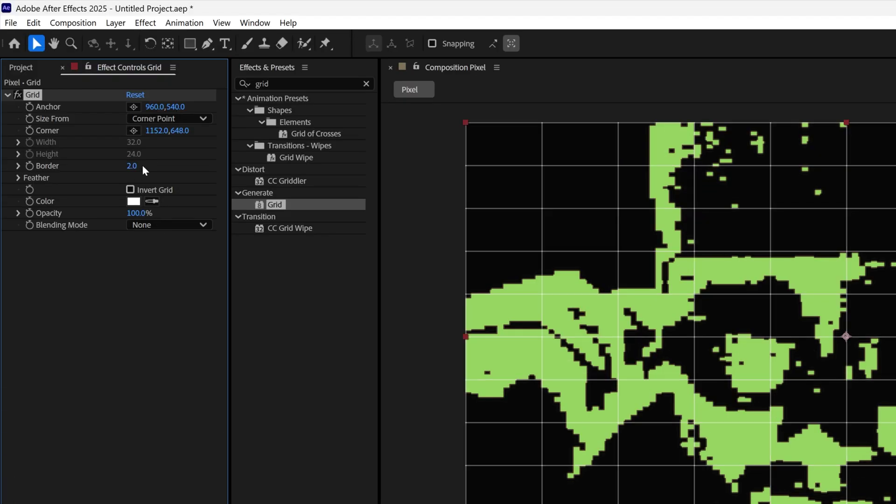
Set the grid anchor to 1140, 634.
{"action": "left_click", "coordinate": [155, 107]}
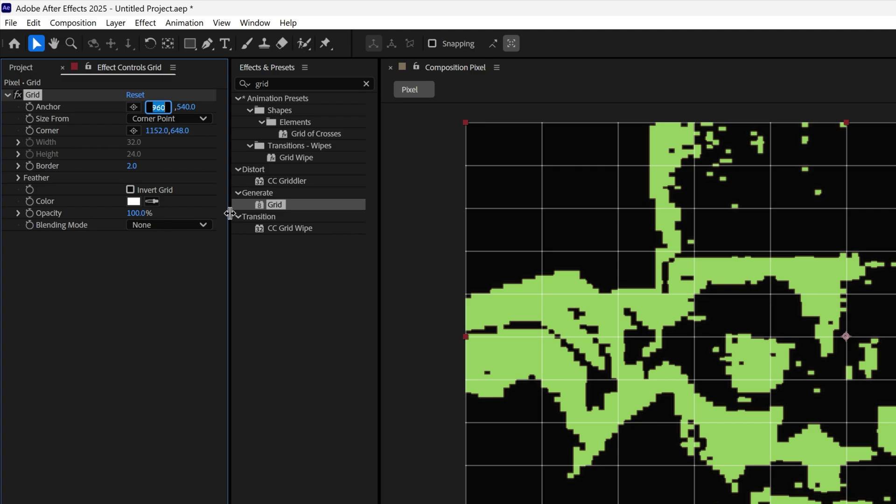
{"action": "type", "text": "1"}
{"action": "type", "text": "140"}
{"action": "key", "text": "Return"}
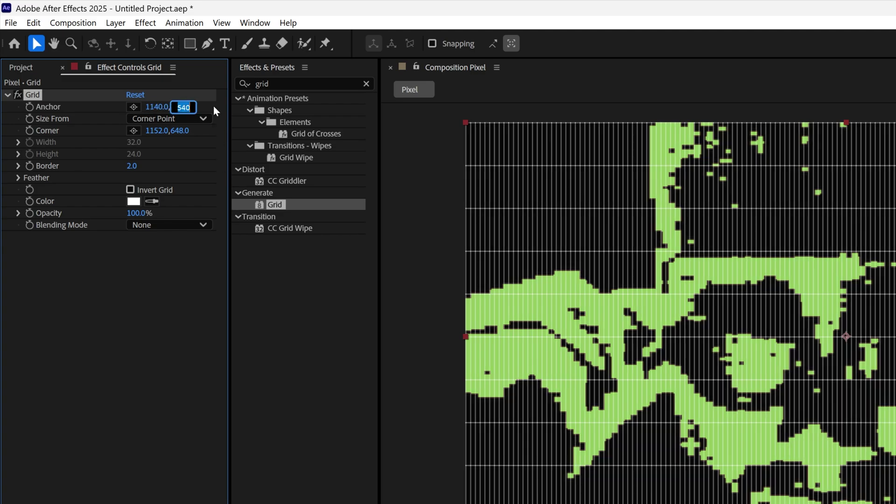
{"action": "type", "text": "634"}
{"action": "key", "text": "Return"}
{"action": "key", "text": "period"}
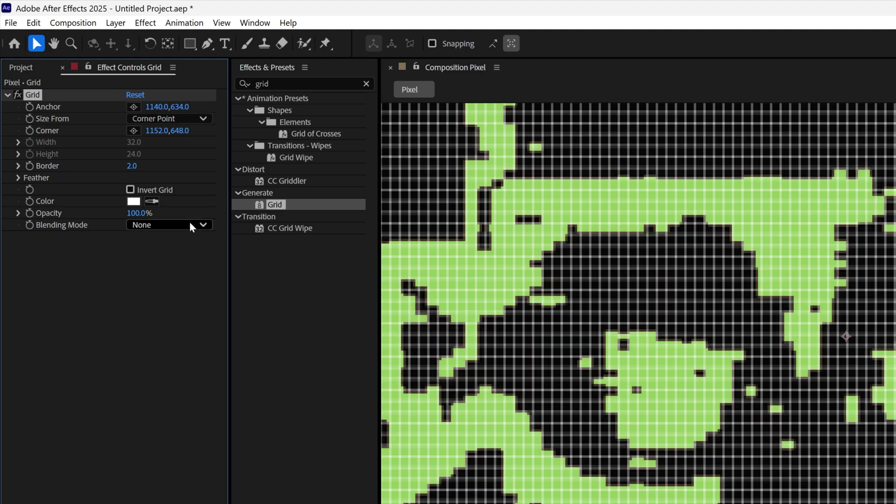
Make the grid lines near-black 050505 at 50% opacity.
{"action": "left_click", "coordinate": [127, 203]}
{"action": "left_click_drag", "start_coordinate": [645, 459], "coordinate": [571, 503]}
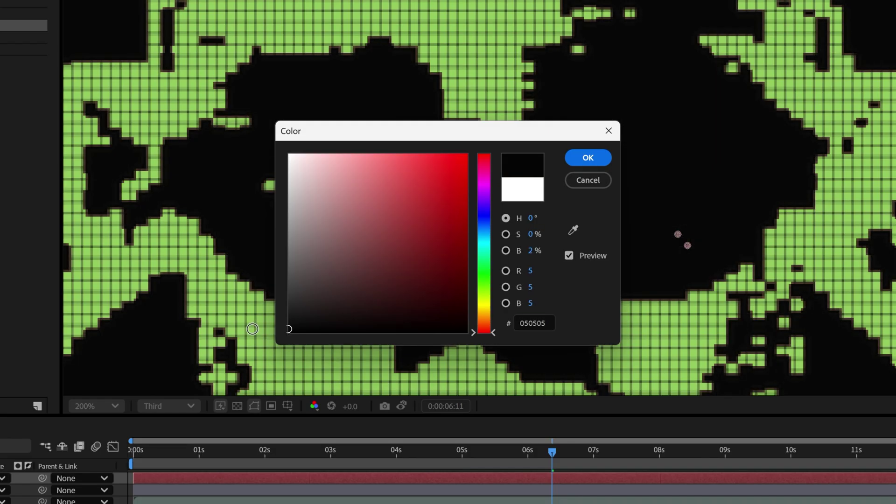
{"action": "left_click", "coordinate": [599, 158]}
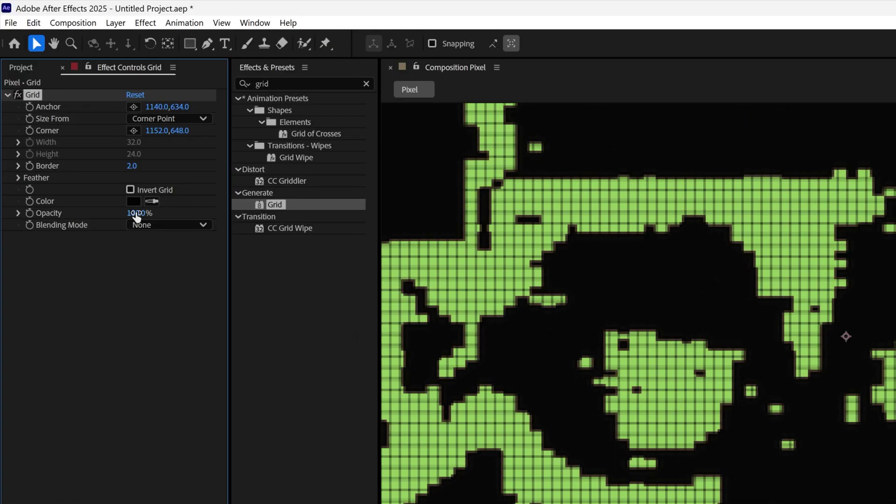
{"action": "left_click", "coordinate": [138, 213]}
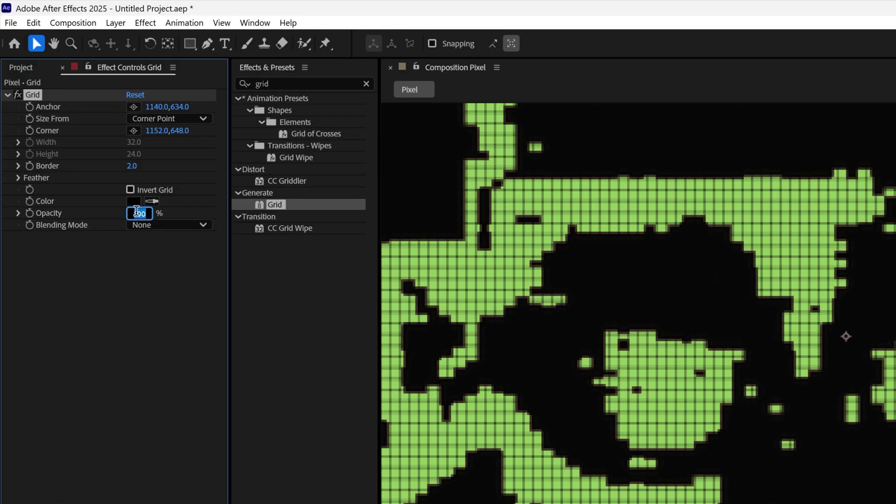
{"action": "type", "text": "50"}
{"action": "key", "text": "Return"}
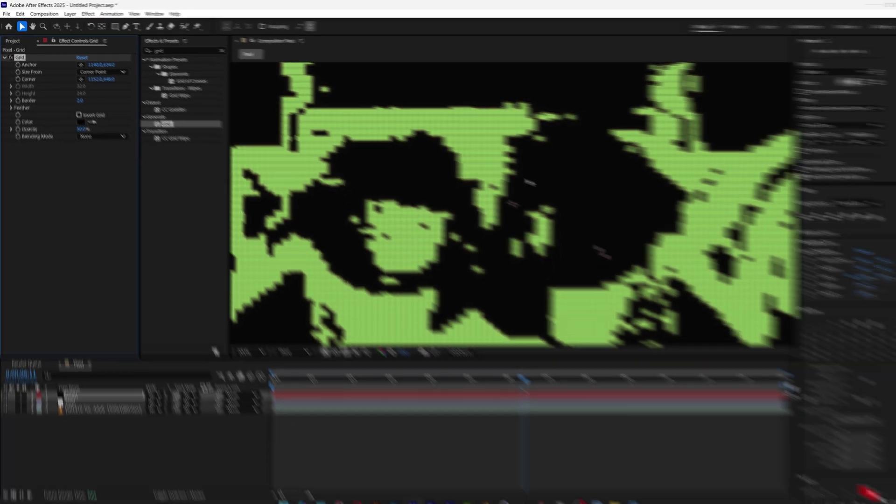
Create a 1920x1080 composition named RGB and nest the Pixel composition in it.
{"action": "key", "text": "space"}
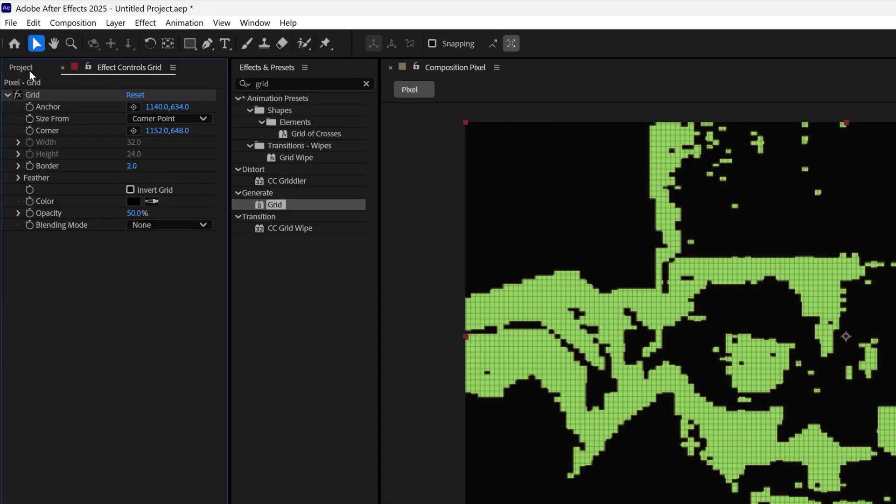
{"action": "left_click", "coordinate": [15, 40]}
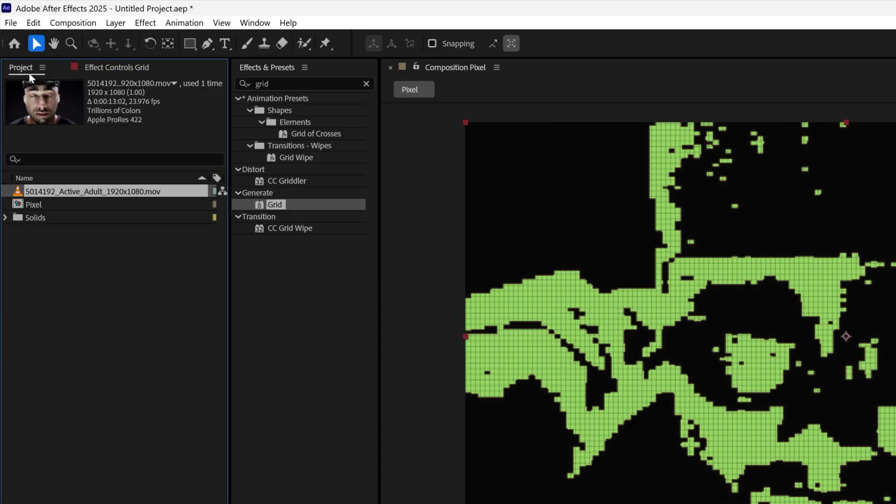
{"action": "right_click", "coordinate": [111, 332]}
{"action": "left_click", "coordinate": [135, 338]}
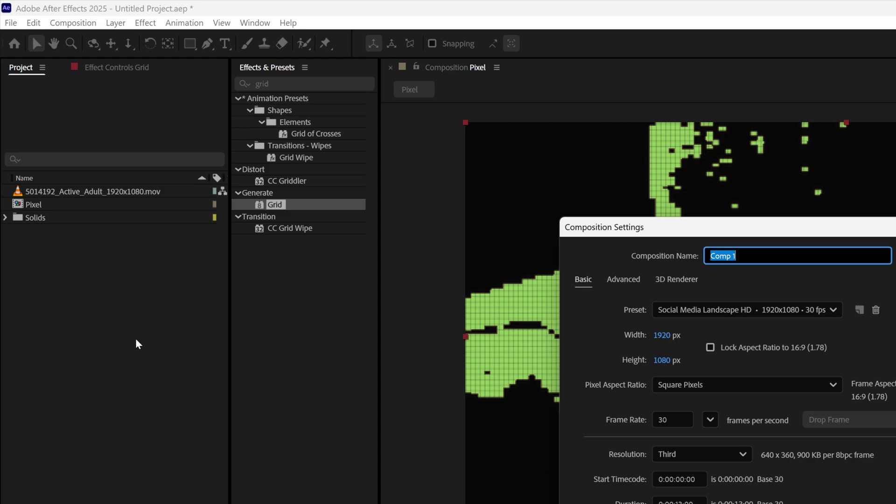
{"action": "type", "text": "RGB"}
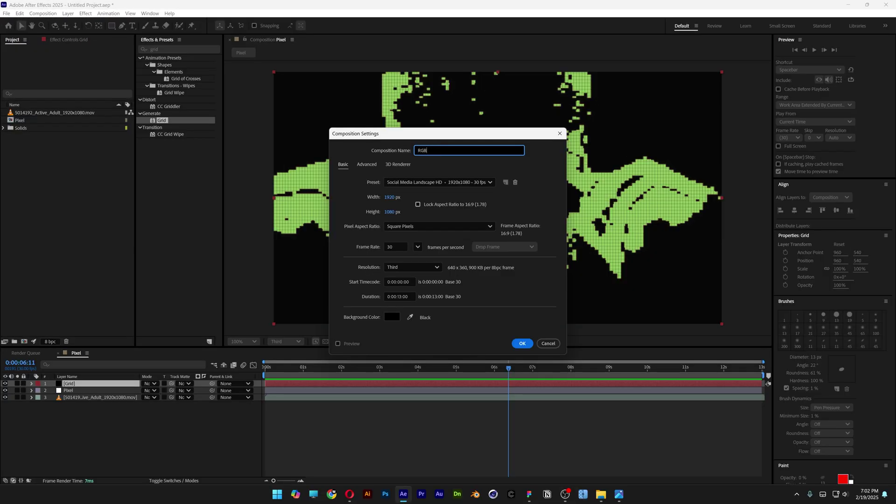
{"action": "key", "text": "Return"}
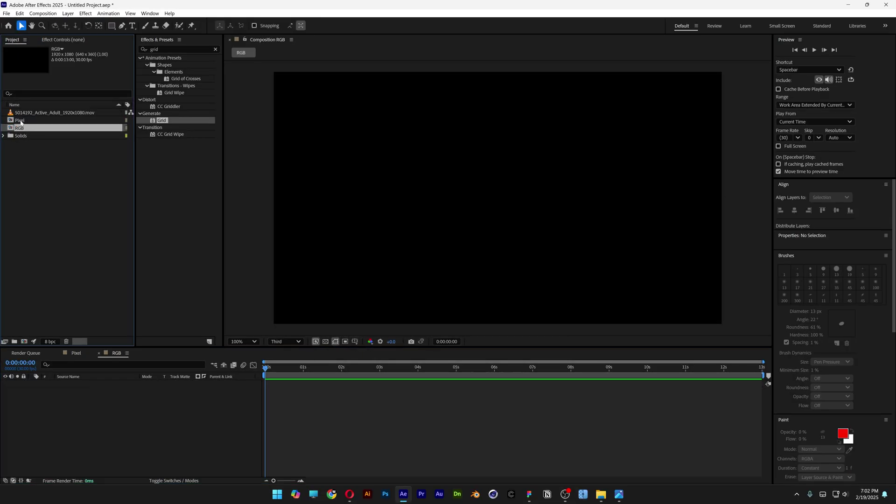
{"action": "left_click_drag", "start_coordinate": [51, 112], "coordinate": [125, 432]}
Add the Pixel composition as a layer in RGB and apply Shift Channels to it.
{"action": "left_click_drag", "start_coordinate": [202, 380], "coordinate": [240, 370]}
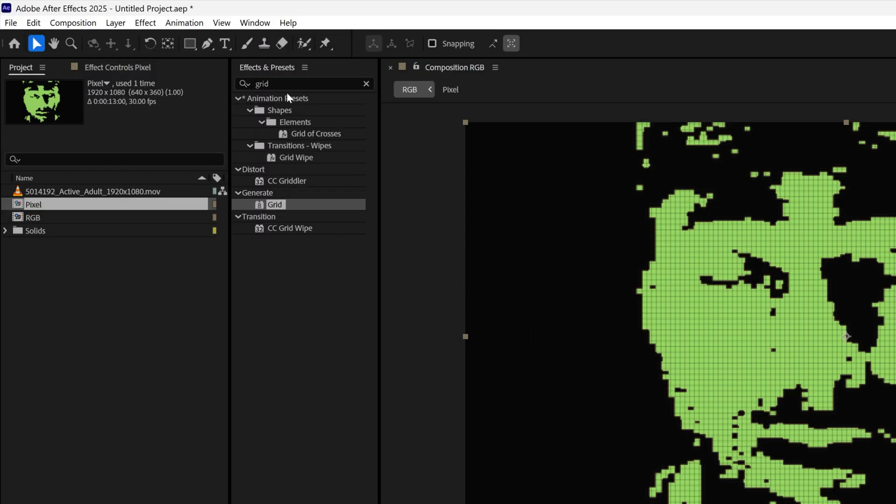
{"action": "double_click", "coordinate": [261, 84]}
{"action": "type", "text": "shift channels"}
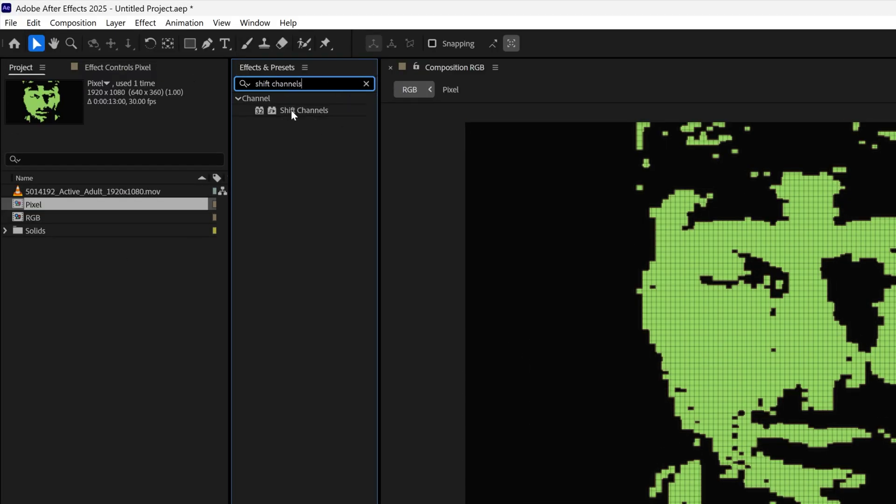
{"action": "left_click_drag", "start_coordinate": [294, 115], "coordinate": [150, 301]}
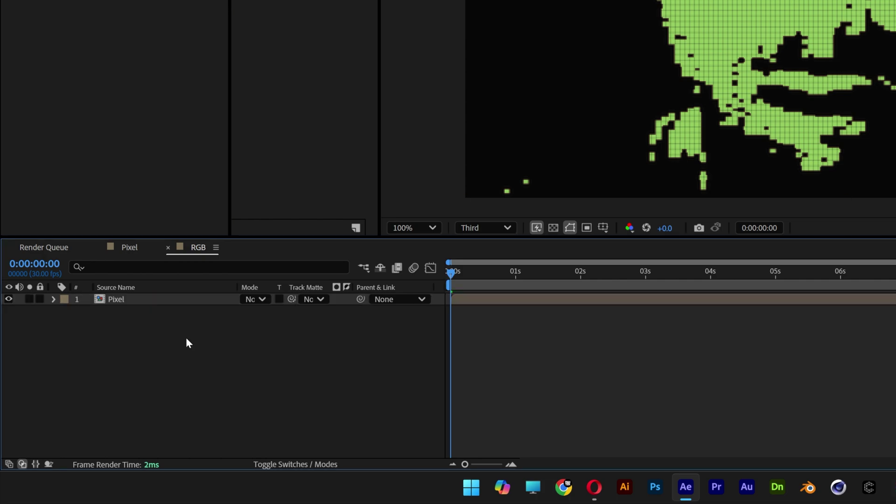
Duplicate the Pixel layer twice to get three stacked copies.
{"action": "left_click_drag", "start_coordinate": [186, 339], "coordinate": [95, 254]}
{"action": "key", "text": "ctrl+d"}
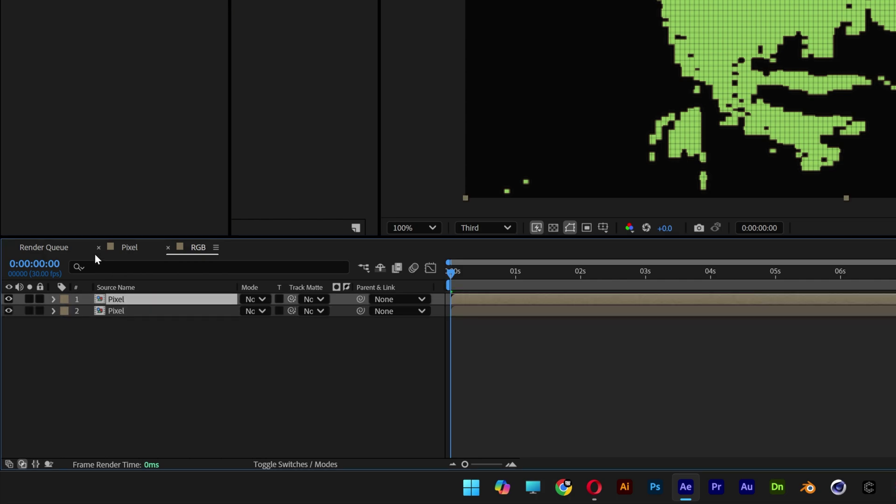
{"action": "key", "text": "ctrl+d"}
{"action": "left_click", "coordinate": [180, 344]}
Rename the top two layers Green and Red, and begin renaming the third layer.
{"action": "left_click", "coordinate": [119, 297]}
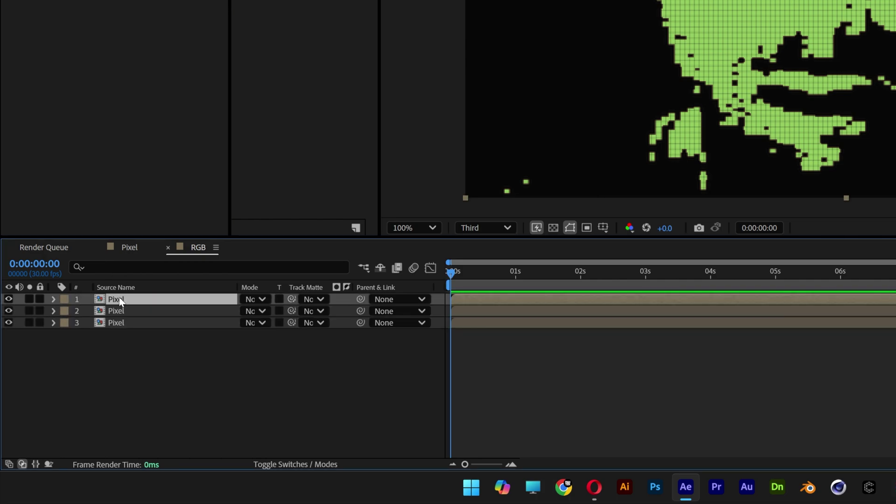
{"action": "right_click", "coordinate": [119, 297]}
{"action": "left_click", "coordinate": [154, 259]}
{"action": "type", "text": "Green"}
{"action": "key", "text": "Return"}
{"action": "right_click", "coordinate": [140, 311]}
{"action": "left_click", "coordinate": [168, 269]}
{"action": "type", "text": "R"}
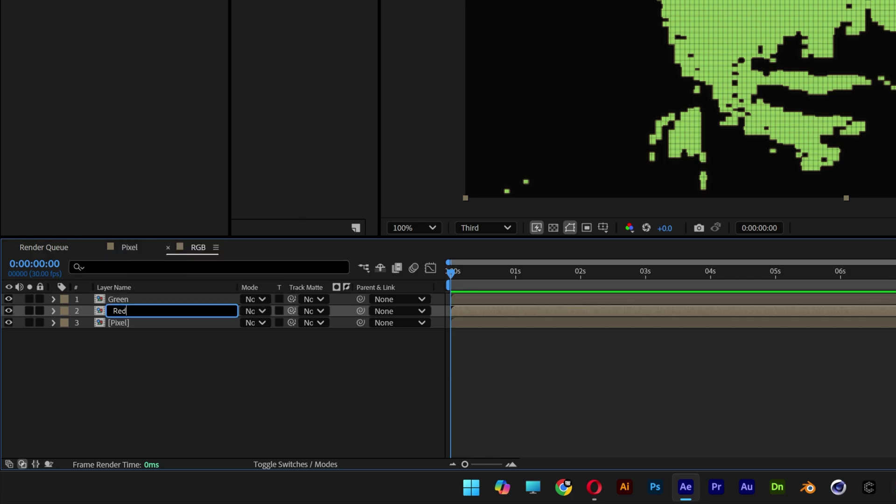
{"action": "type", "text": "ed"}
{"action": "key", "text": "Return"}
{"action": "right_click", "coordinate": [141, 323]}
{"action": "left_click", "coordinate": [185, 283]}
Name the third layer Blue and set the Green layer's red and blue channels to Full Off.
{"action": "type", "text": "Bl"}
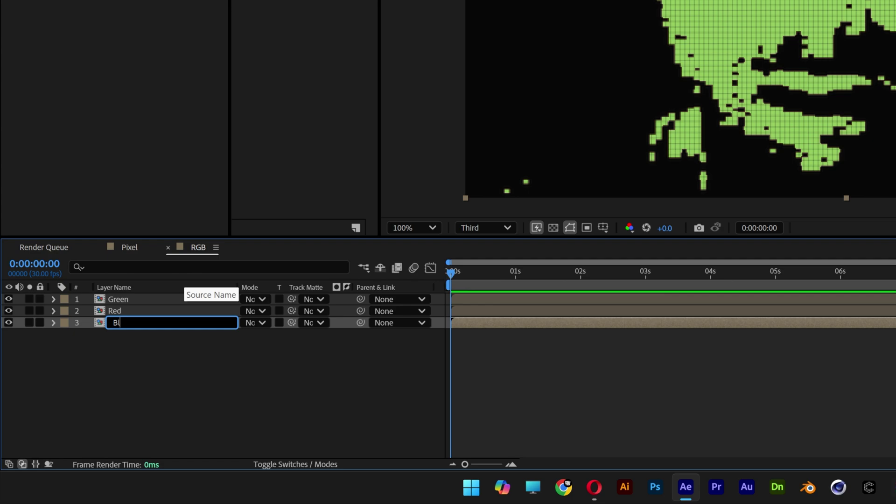
{"action": "type", "text": "ue"}
{"action": "key", "text": "Return"}
{"action": "left_click", "coordinate": [145, 299]}
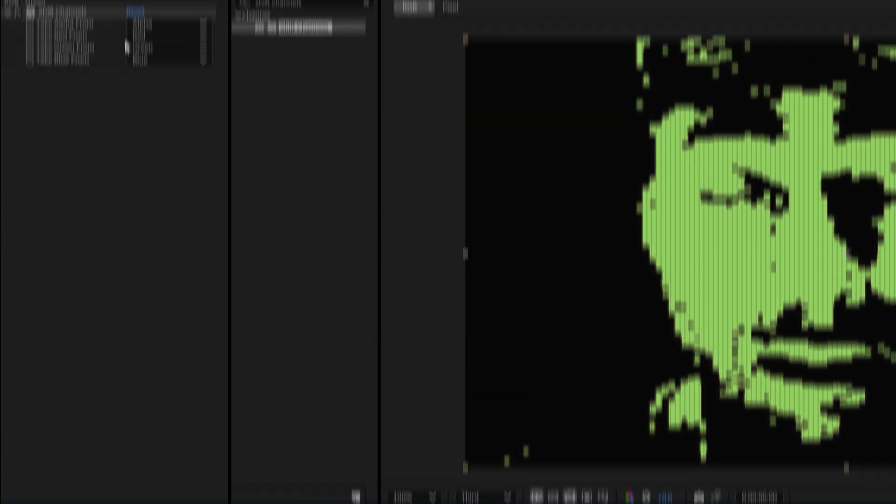
{"action": "left_click", "coordinate": [132, 36]}
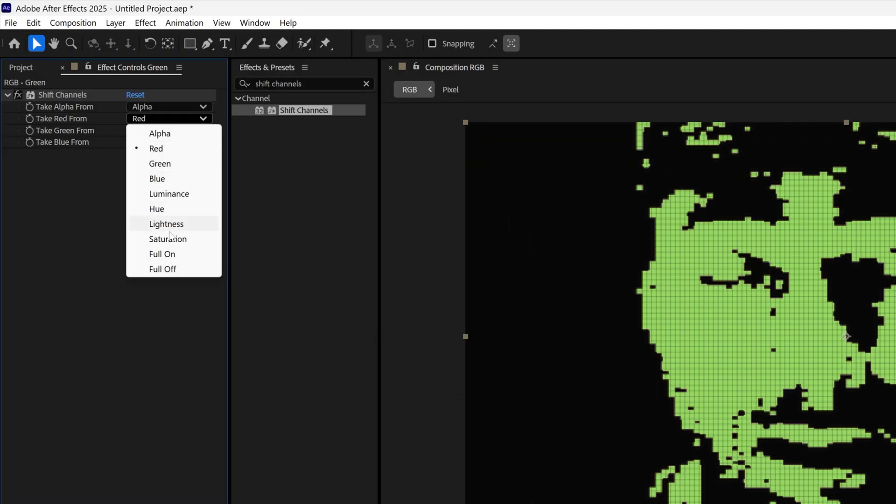
{"action": "left_click", "coordinate": [168, 269]}
{"action": "left_click", "coordinate": [147, 144]}
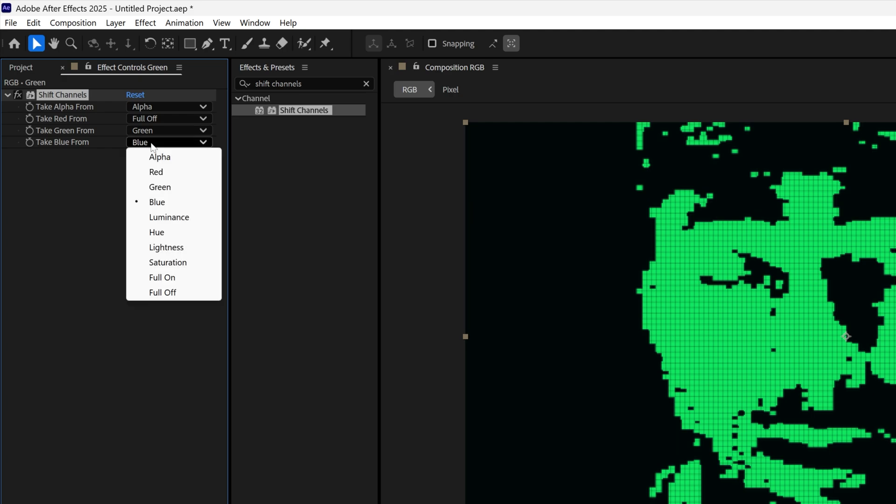
{"action": "left_click", "coordinate": [168, 292]}
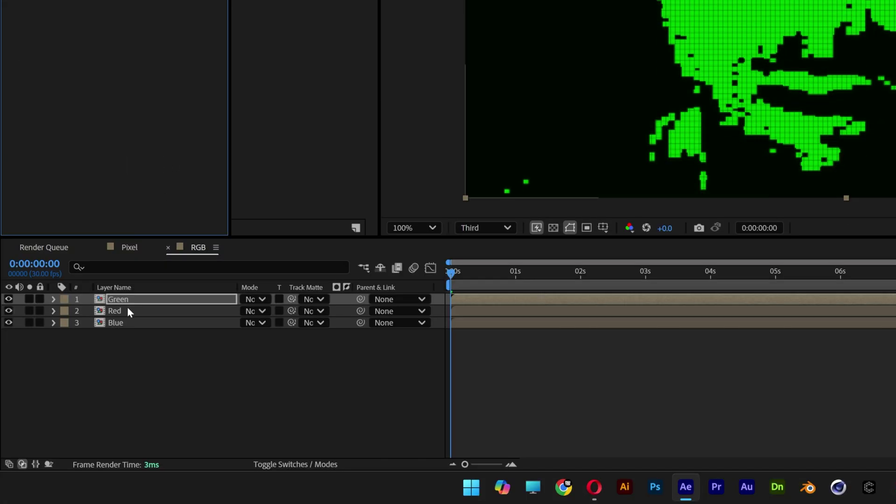
Set the Red layer's Take Green and Take Blue sources to Full Off.
{"action": "left_click", "coordinate": [127, 306]}
{"action": "left_click", "coordinate": [156, 131]}
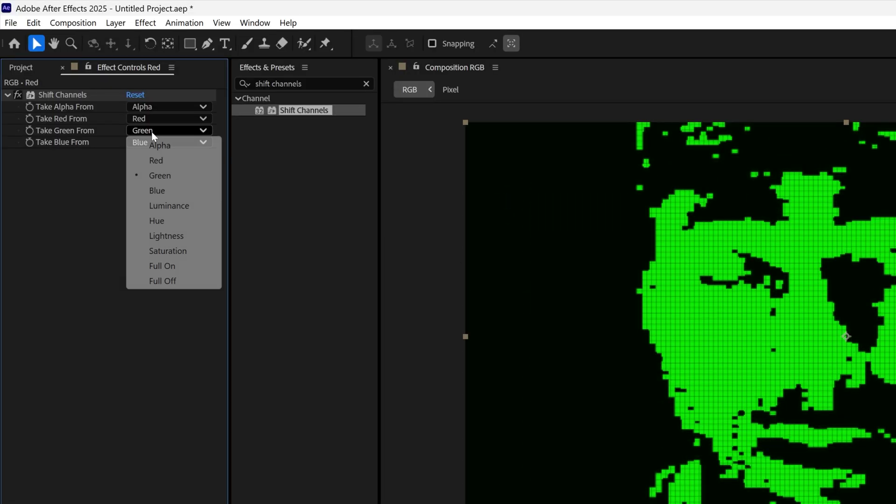
{"action": "left_click", "coordinate": [161, 280]}
{"action": "left_click", "coordinate": [146, 142]}
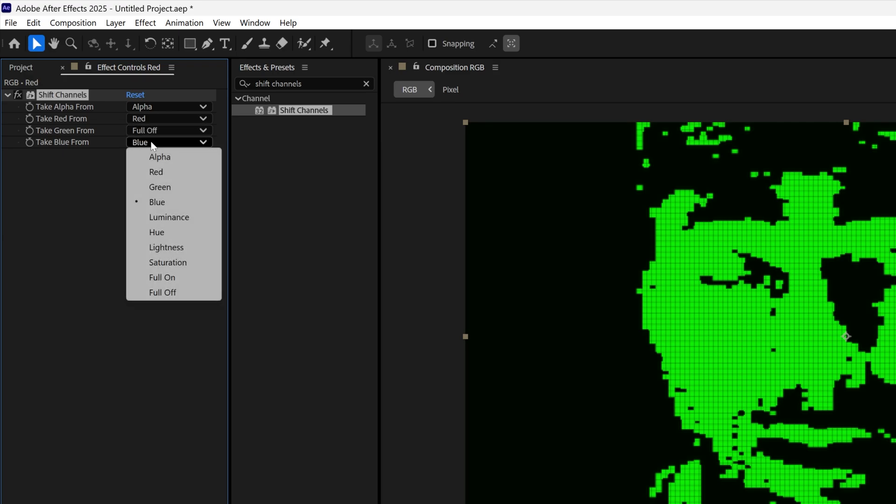
{"action": "left_click", "coordinate": [171, 292]}
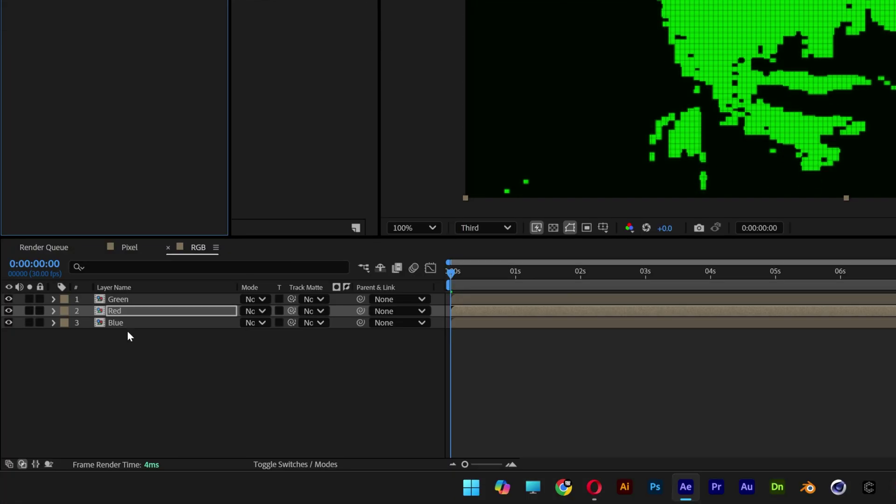
Set the Blue layer's green and red channels to Full Off, then select all three layers.
{"action": "left_click", "coordinate": [130, 324]}
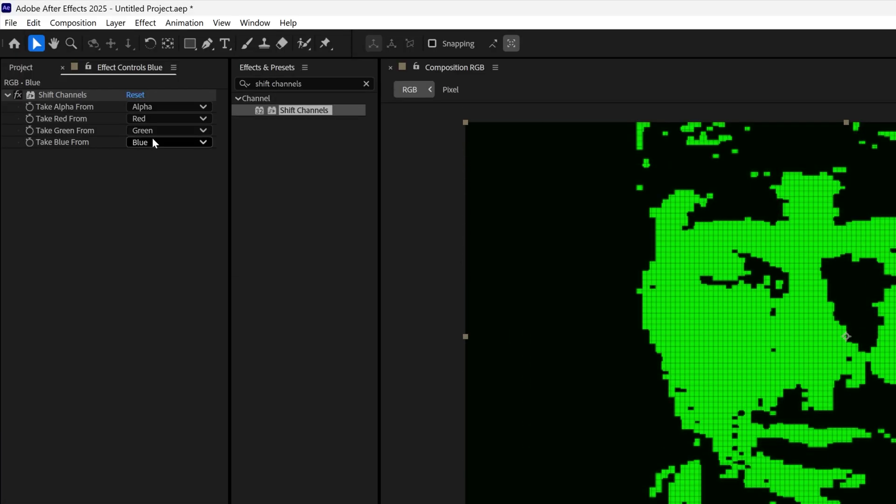
{"action": "left_click", "coordinate": [154, 131]}
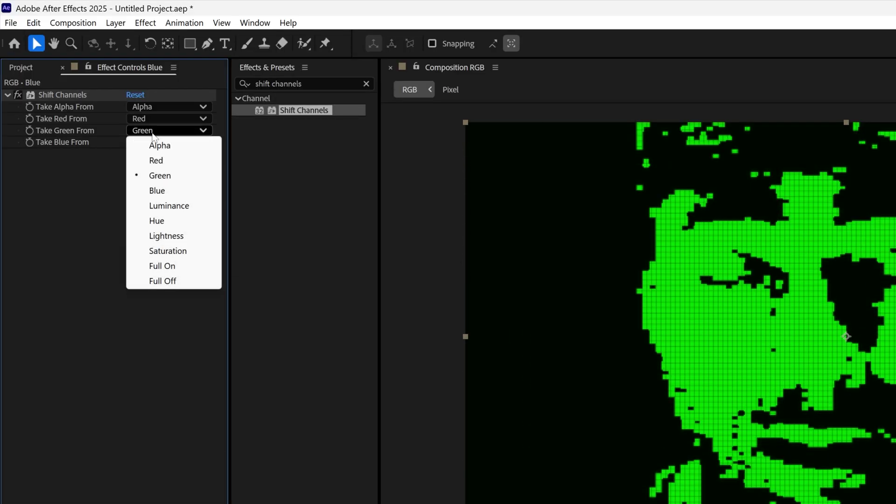
{"action": "left_click", "coordinate": [161, 280]}
{"action": "left_click", "coordinate": [157, 120]}
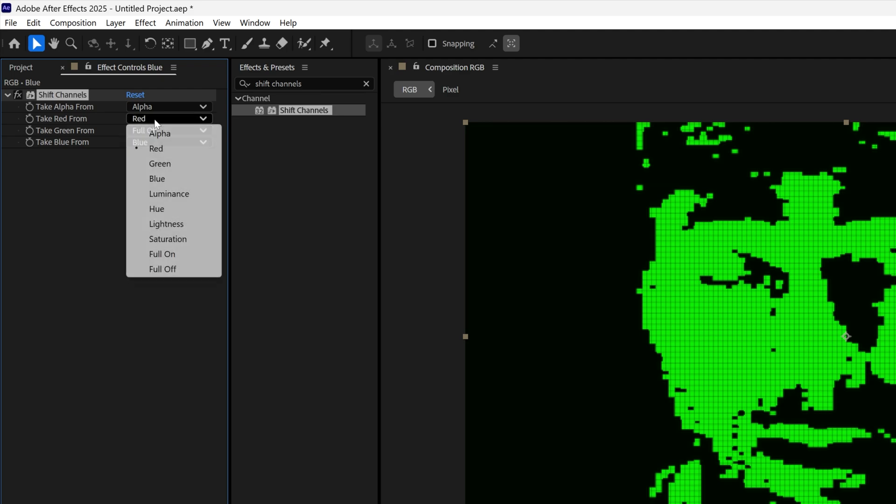
{"action": "left_click", "coordinate": [164, 269]}
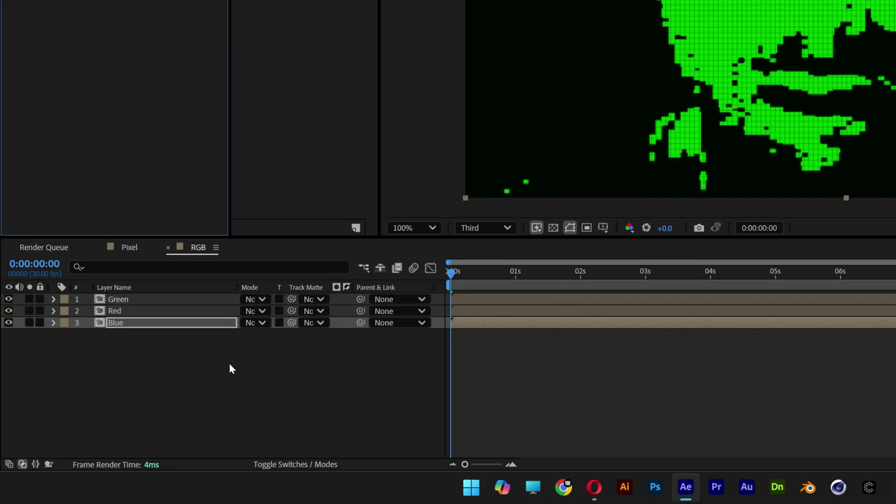
{"action": "left_click_drag", "start_coordinate": [230, 369], "coordinate": [165, 275]}
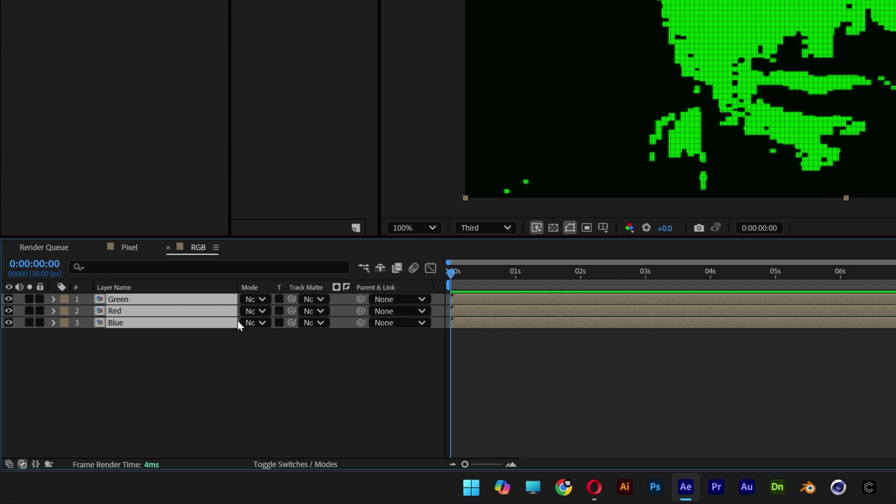
Set the Green, Red and Blue layers' blend mode to Screen.
{"action": "left_click", "coordinate": [302, 464]}
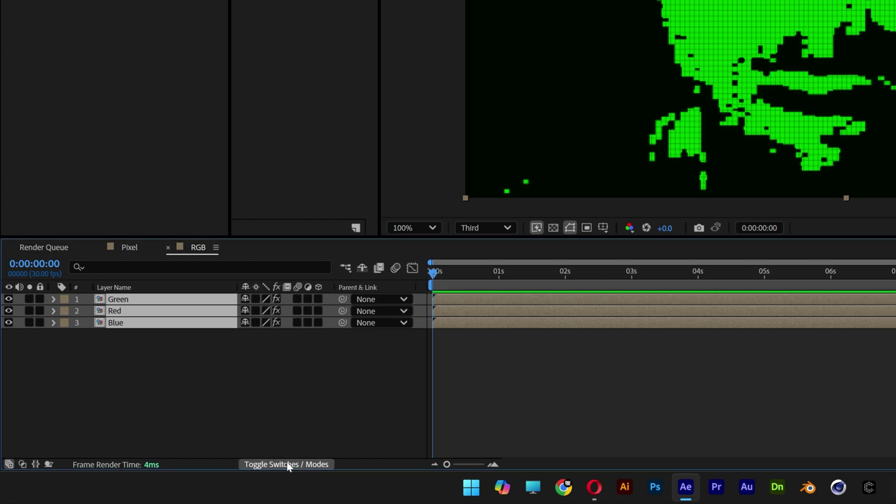
{"action": "left_click", "coordinate": [288, 463]}
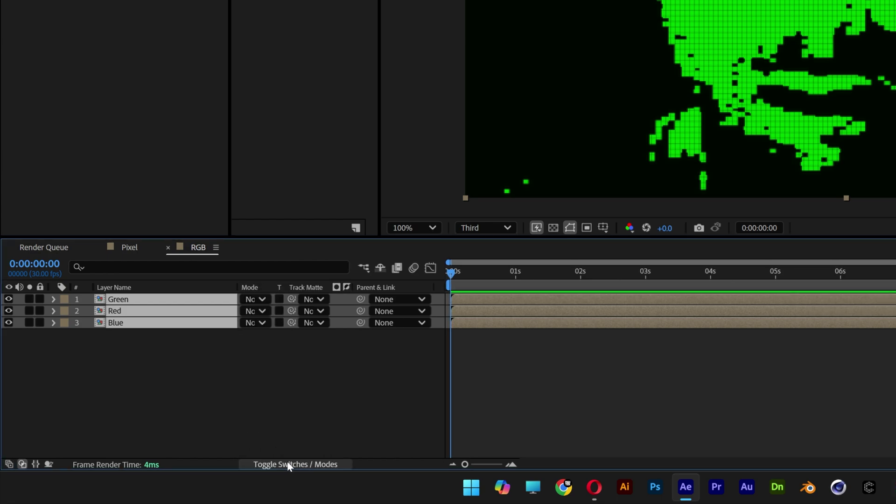
{"action": "left_click", "coordinate": [255, 300]}
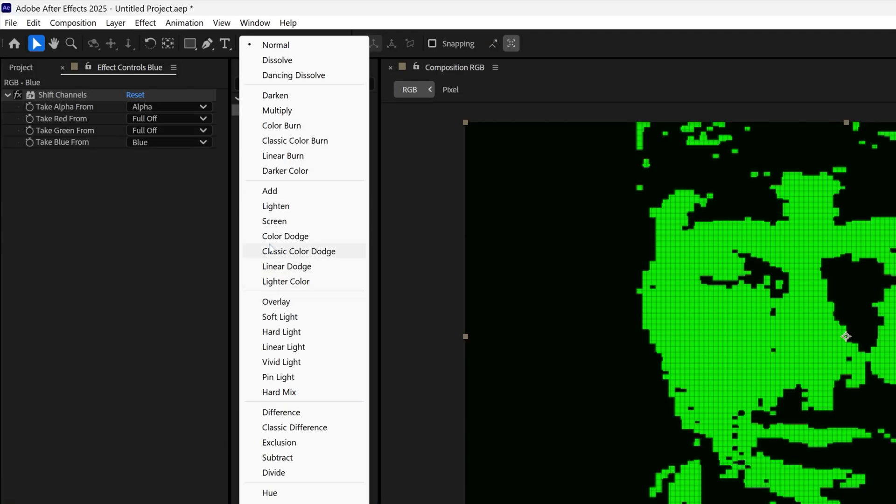
{"action": "left_click", "coordinate": [286, 223]}
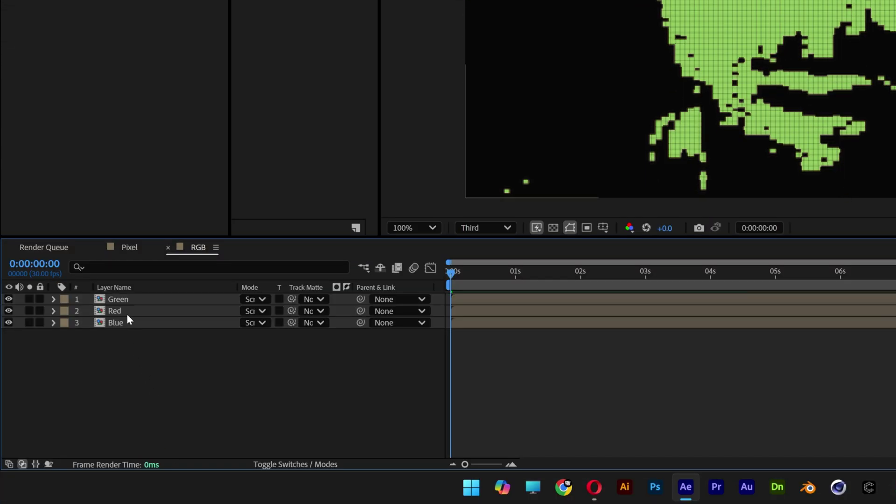
{"action": "left_click", "coordinate": [127, 311]}
Offset the Red layer to X 967 and the Blue layer to X 954.5.
{"action": "key", "text": "Return"}
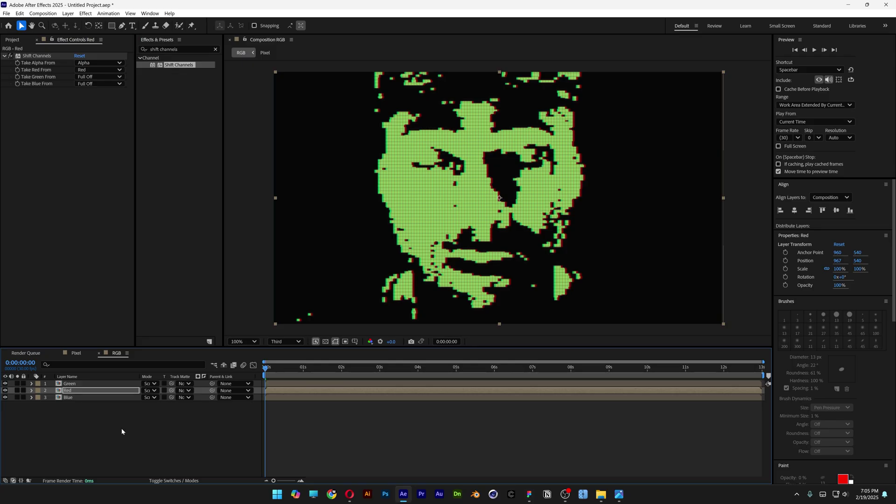
{"action": "scroll", "coordinate": [470, 203], "scroll_direction": "up", "scroll_amount": 2}
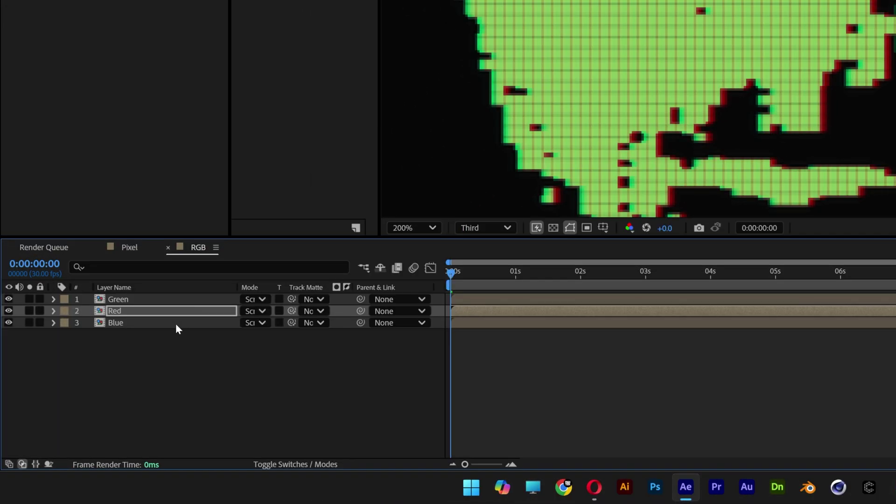
{"action": "left_click", "coordinate": [102, 398]}
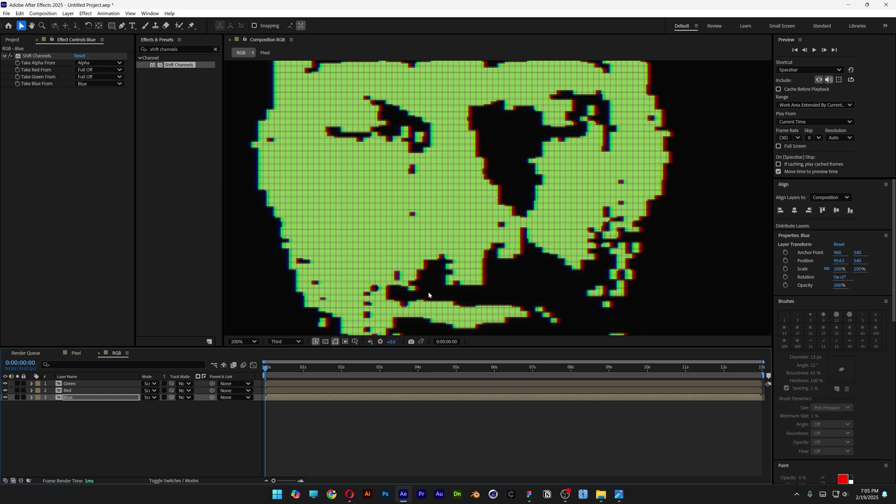
{"action": "key", "text": "comma"}
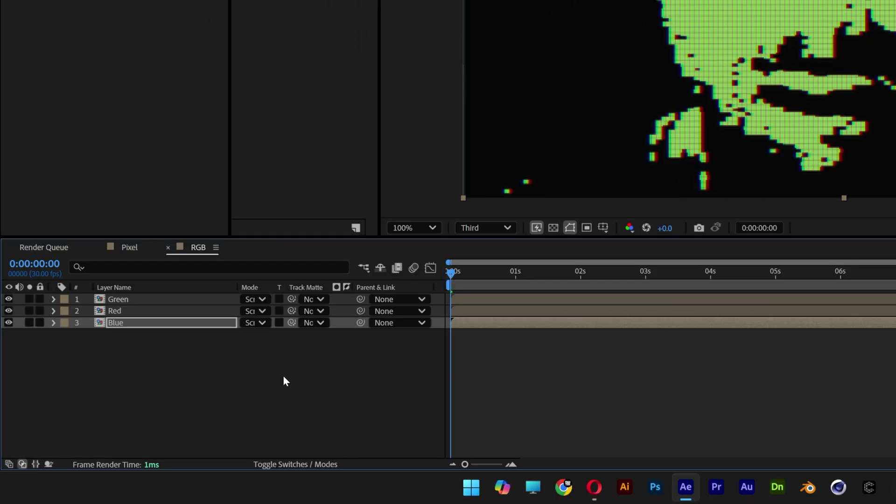
Add a new adjustment layer at the top of the stack named Noise.
{"action": "right_click", "coordinate": [175, 424]}
{"action": "mouse_move", "coordinate": [263, 327]}
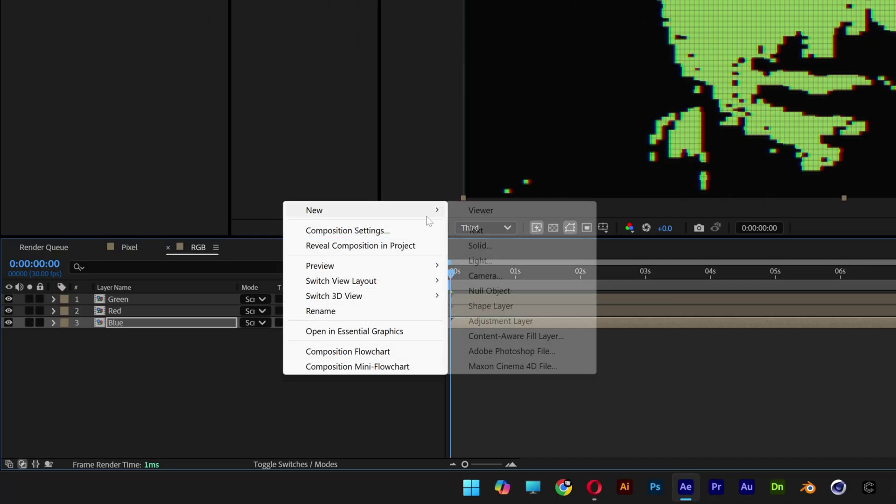
{"action": "left_click", "coordinate": [505, 321]}
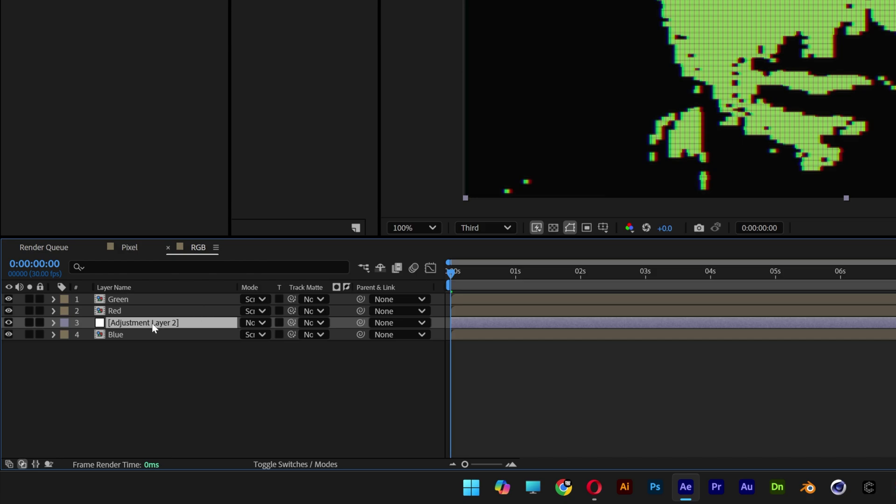
{"action": "left_click_drag", "start_coordinate": [154, 329], "coordinate": [147, 296]}
{"action": "right_click", "coordinate": [140, 299]}
{"action": "left_click", "coordinate": [165, 257]}
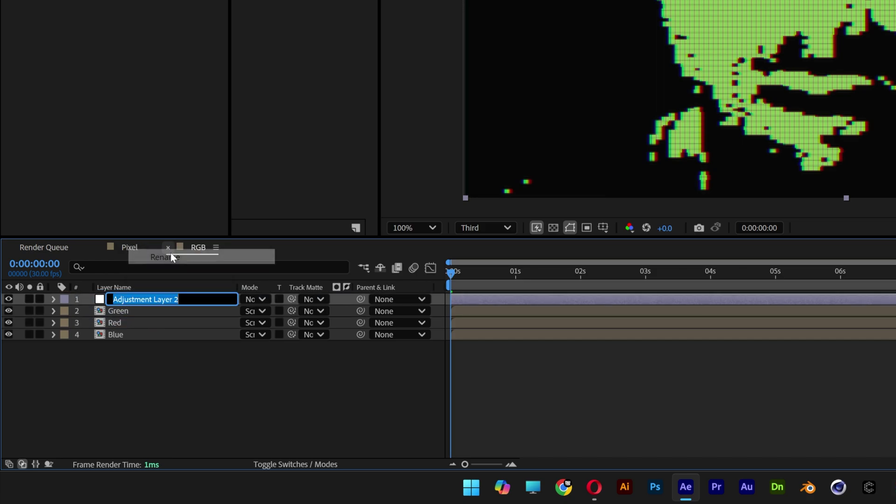
{"action": "type", "text": "Noise"}
{"action": "key", "text": "Return"}
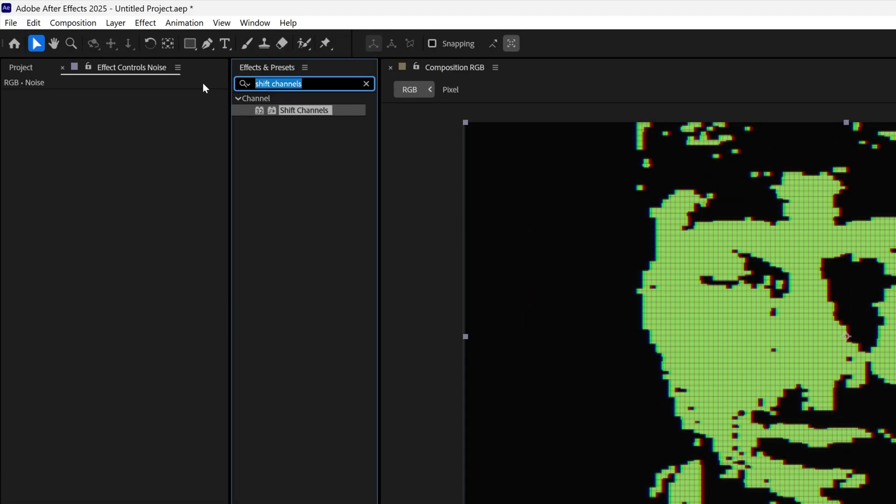
Apply the Noise effect at 15% amount to the Noise layer and preview the composition.
{"action": "type", "text": "noise"}
{"action": "double_click", "coordinate": [289, 158]}
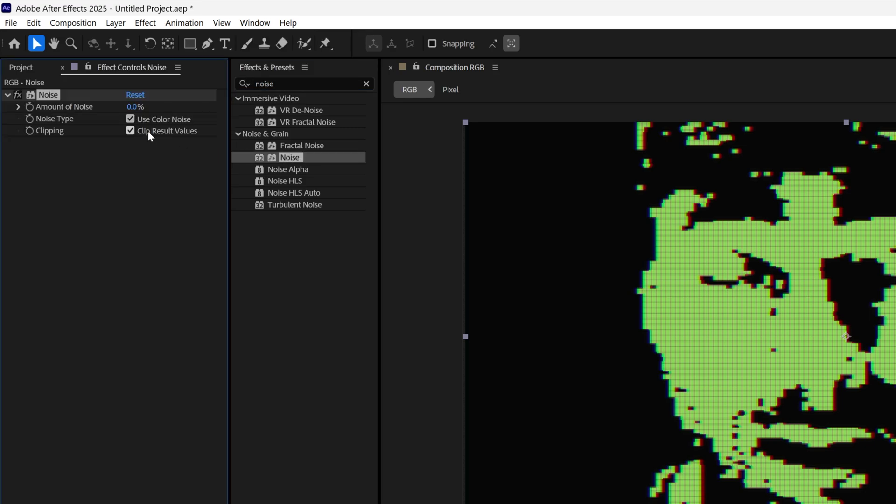
{"action": "type", "text": "15"}
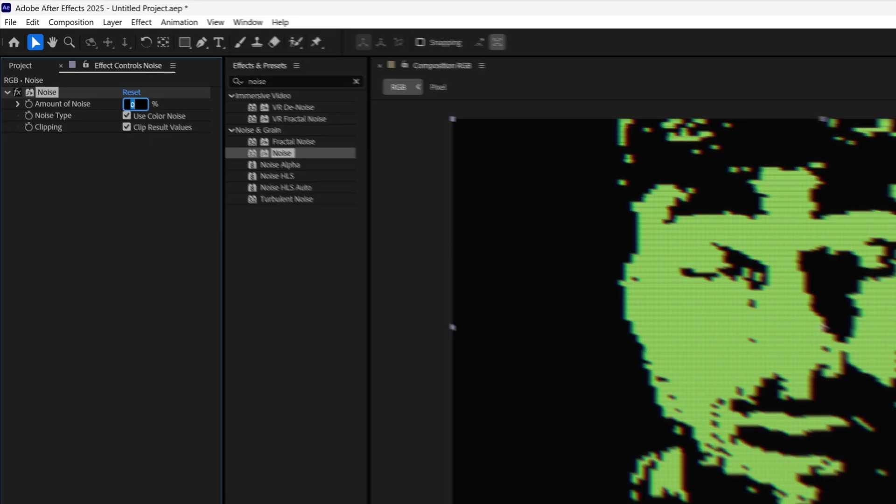
{"action": "key", "text": "Return"}
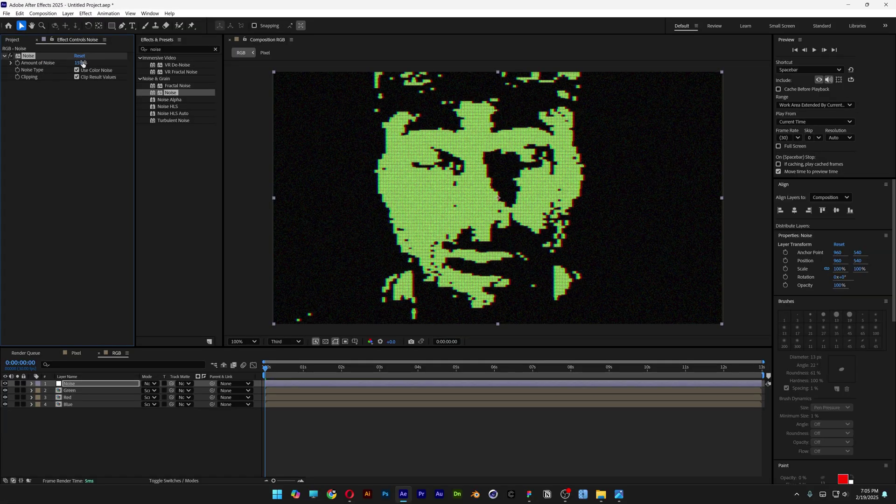
{"action": "left_click", "coordinate": [362, 438]}
{"action": "key", "text": "space"}
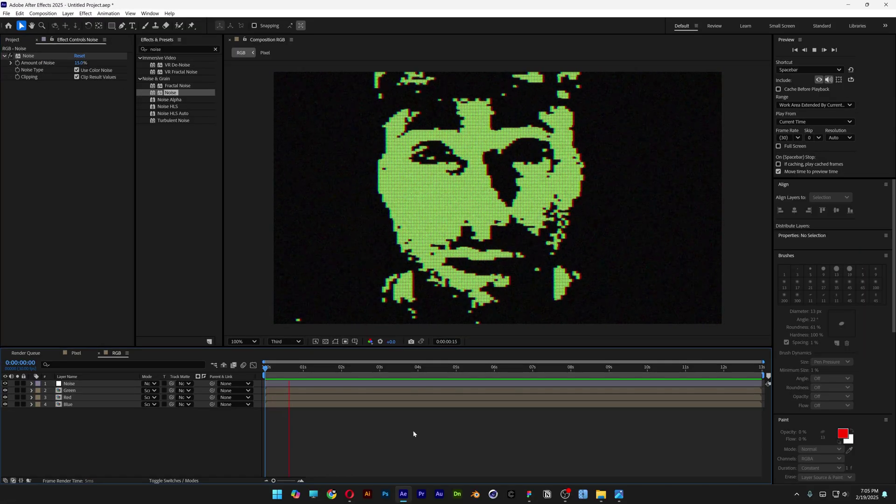